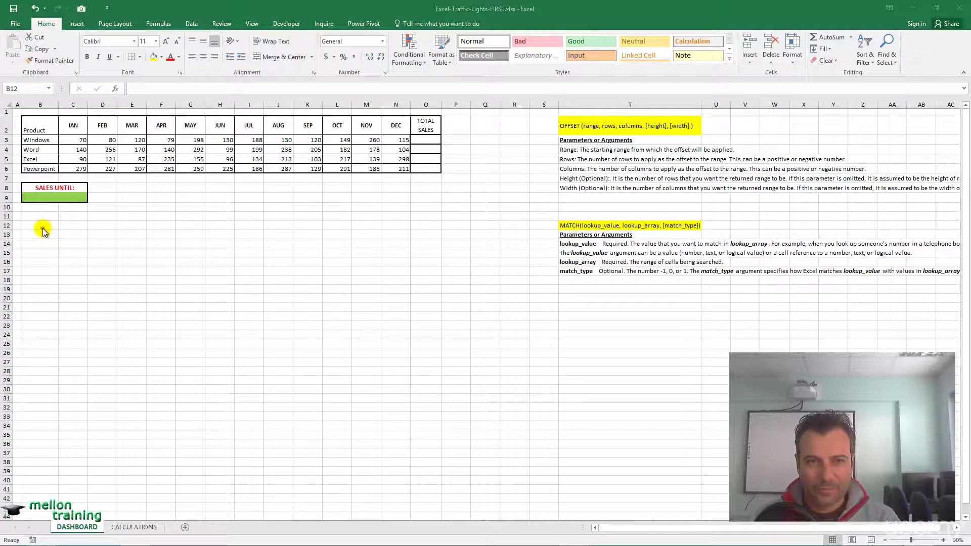
# - Compare the CALCULATIONS and DASHBOARD sheets, then select the green SALES UNTIL cell B9
pyautogui.click(42, 226)
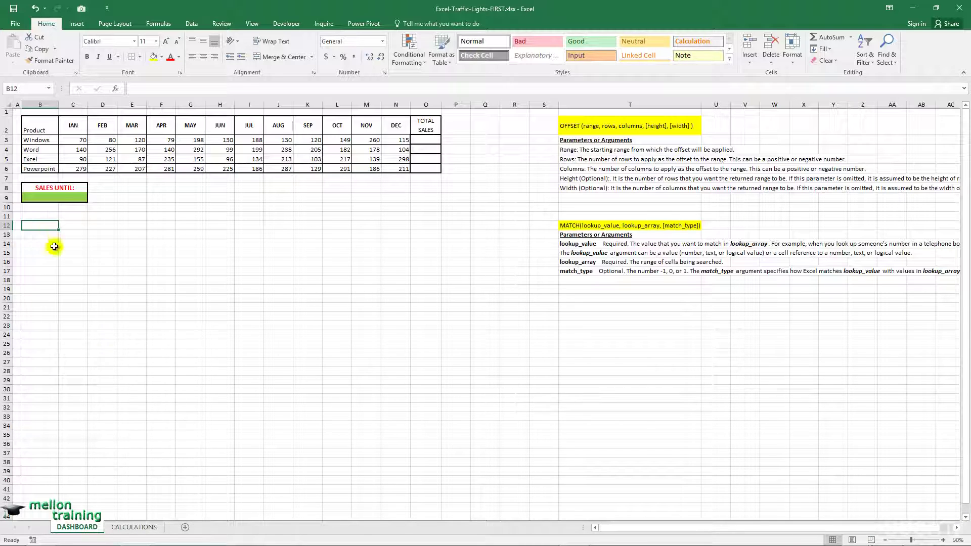
pyautogui.click(144, 529)
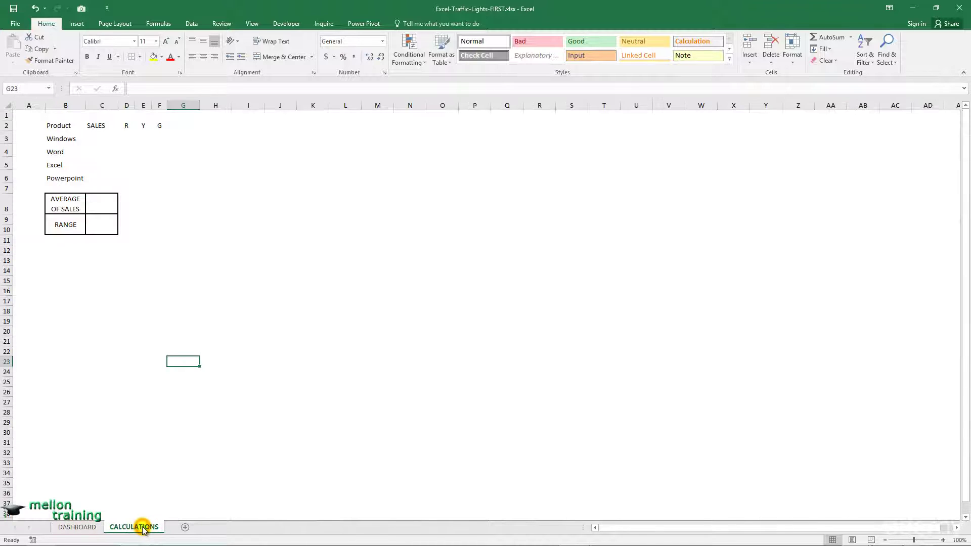
pyautogui.click(77, 527)
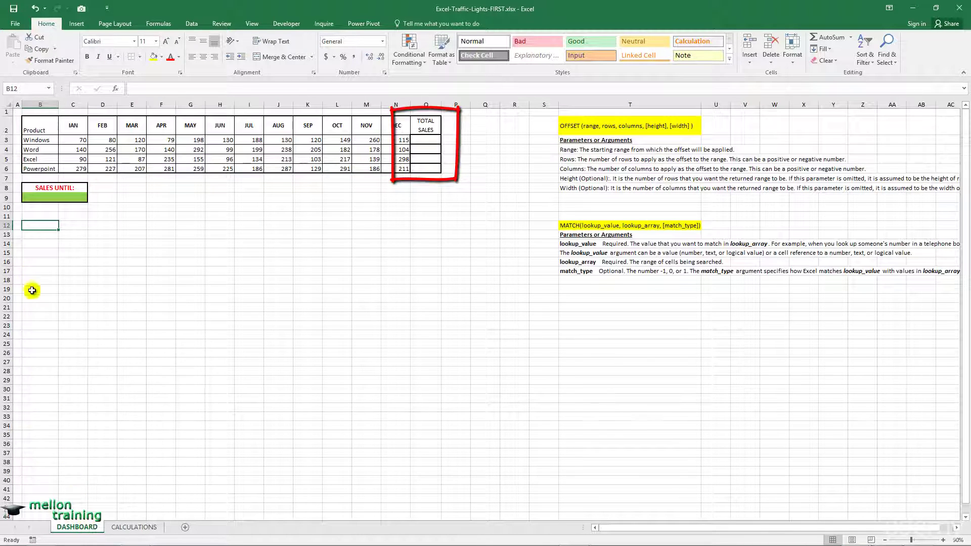
pyautogui.click(38, 197)
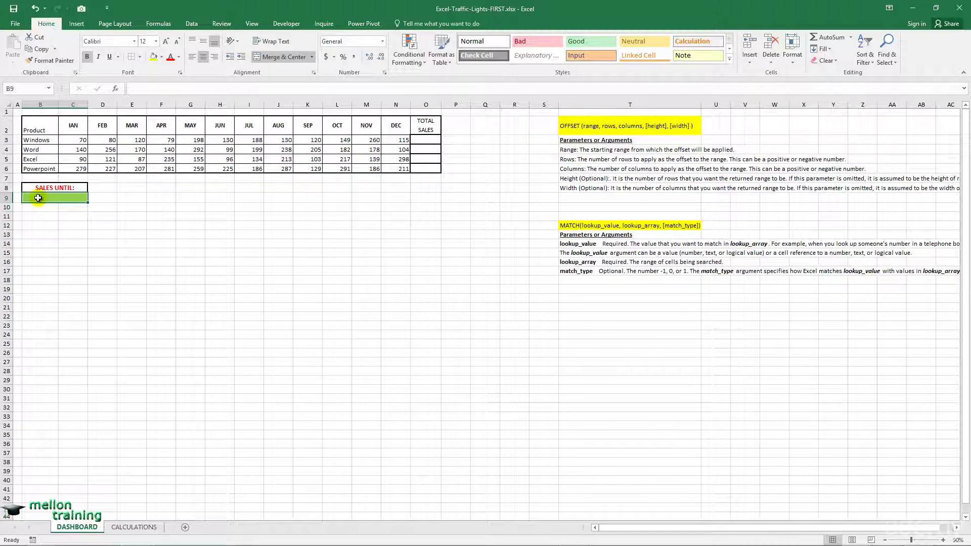
pyautogui.click(136, 526)
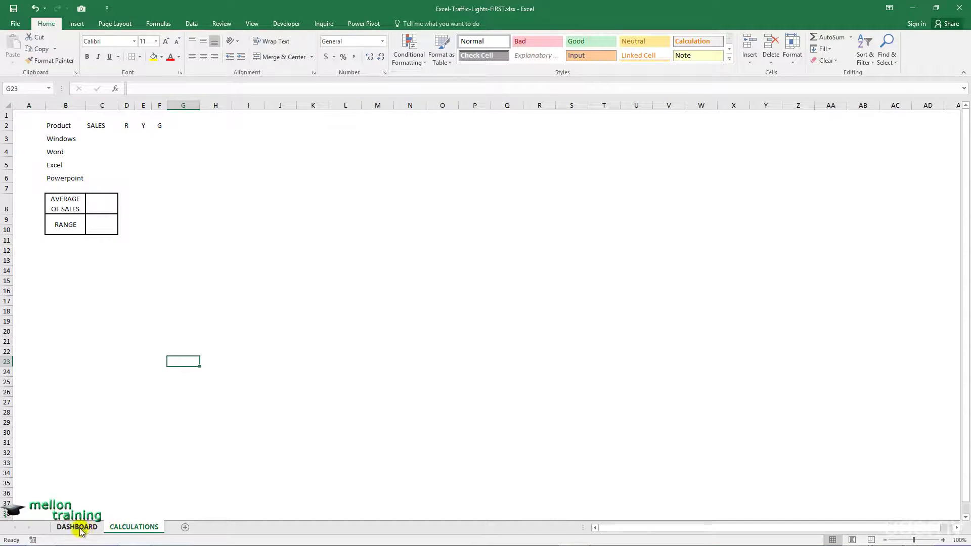
pyautogui.click(76, 528)
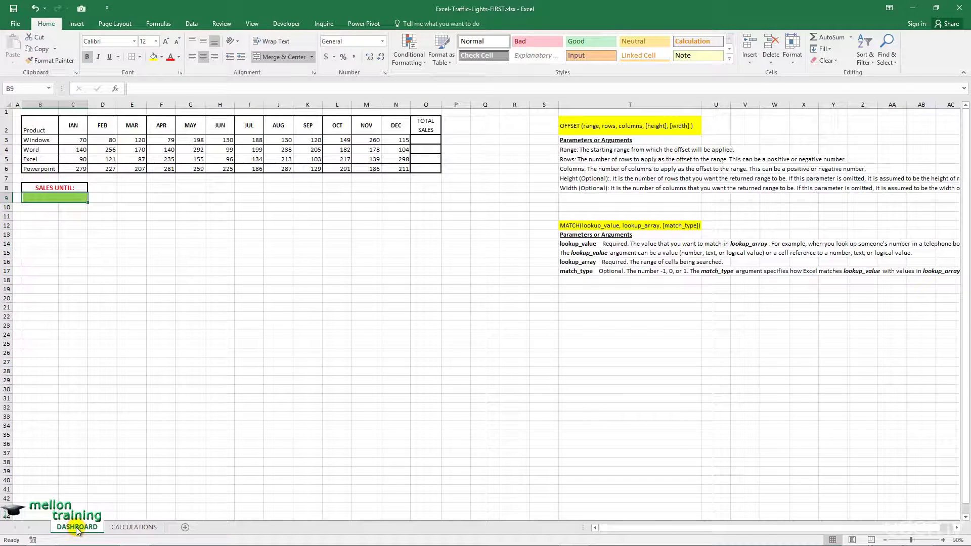
pyautogui.click(57, 198)
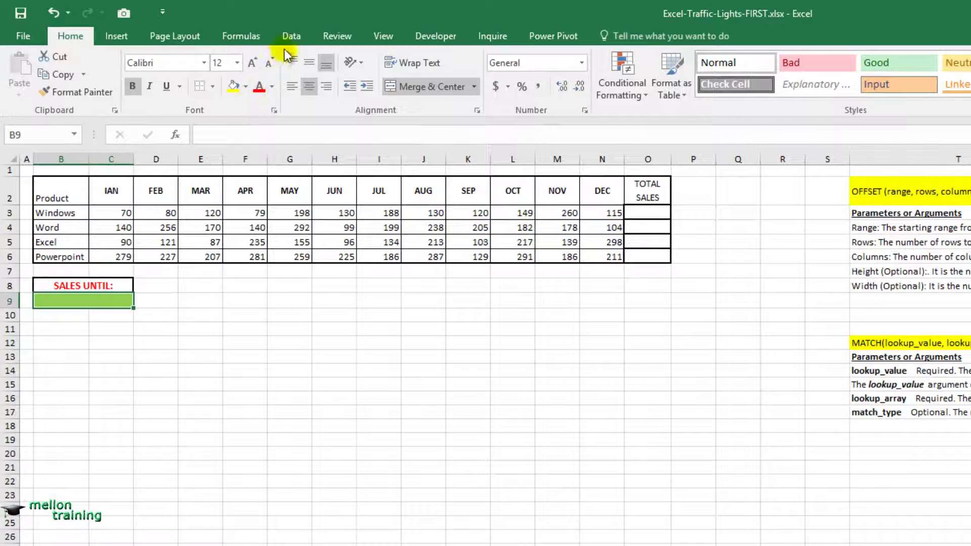
# - Give B9 List data validation with source =$C$2:$N$2
pyautogui.click(291, 36)
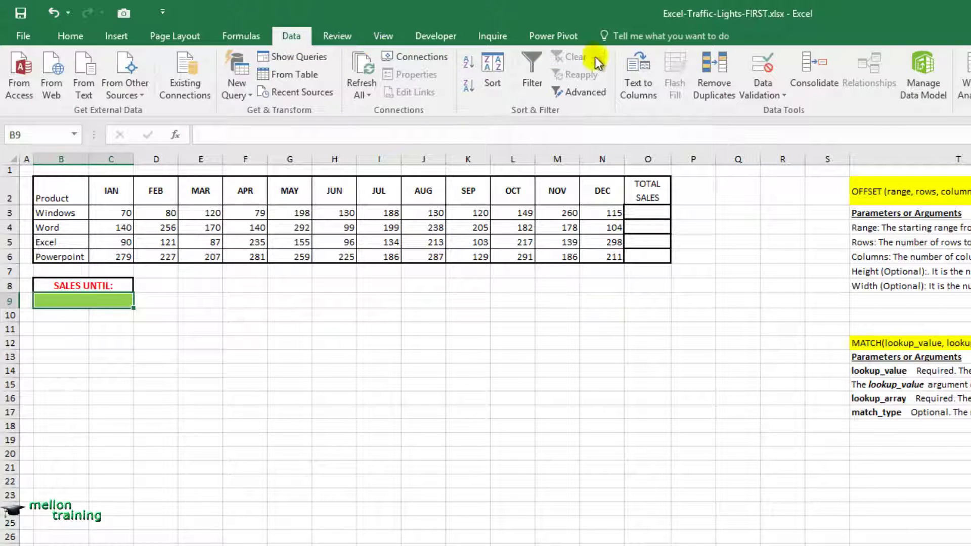
pyautogui.click(781, 94)
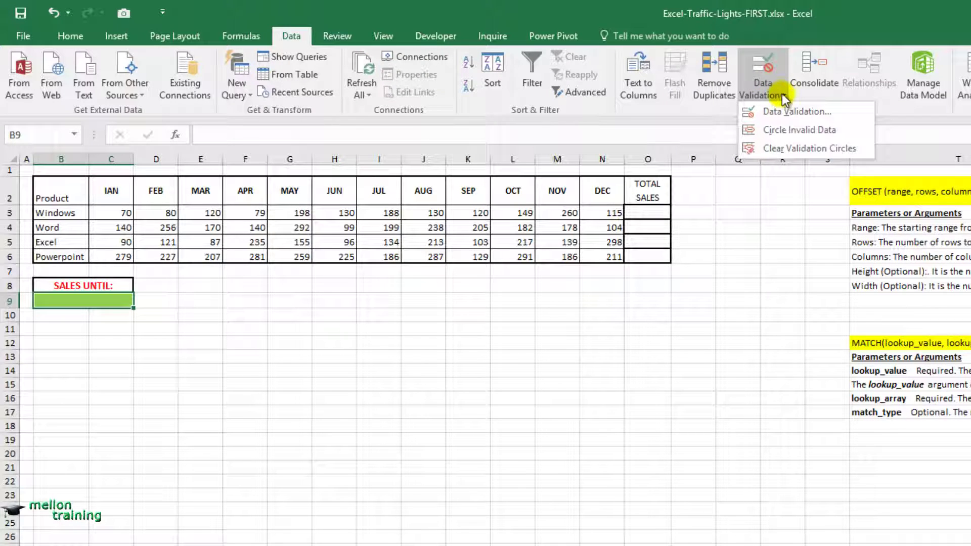
pyautogui.click(799, 108)
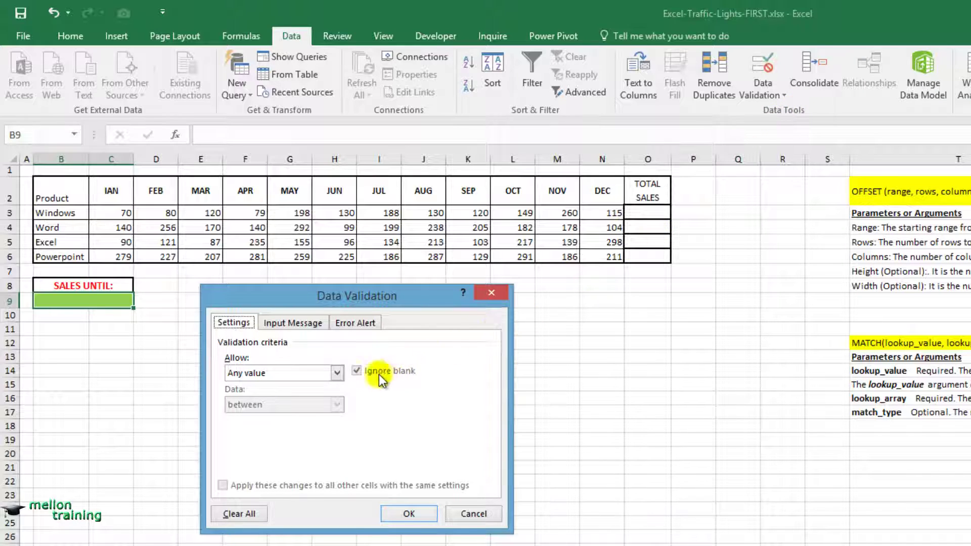
pyautogui.click(339, 374)
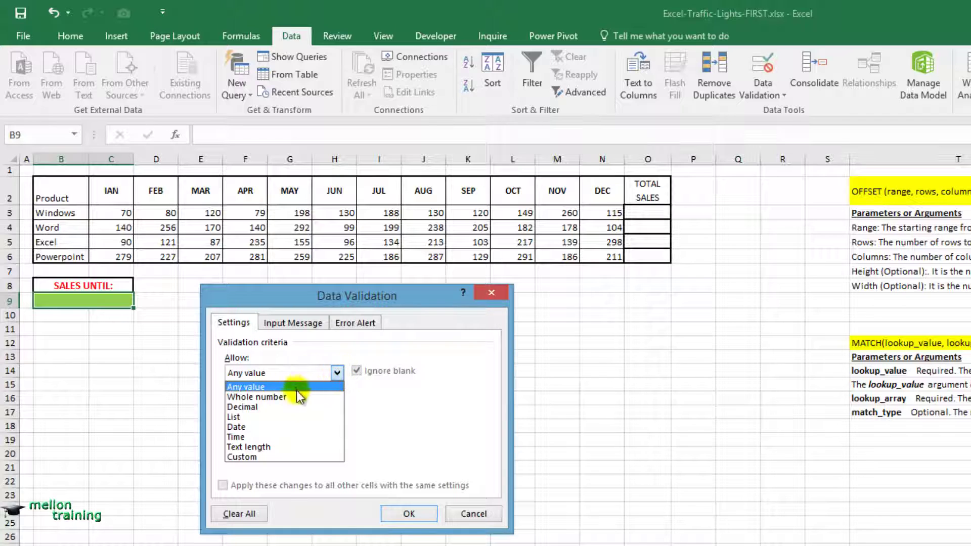
pyautogui.click(265, 419)
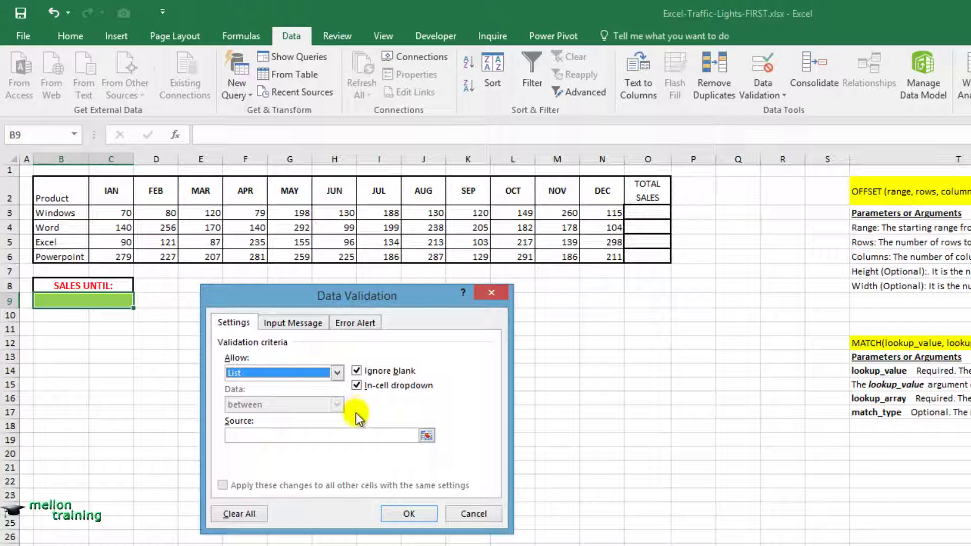
pyautogui.click(358, 435)
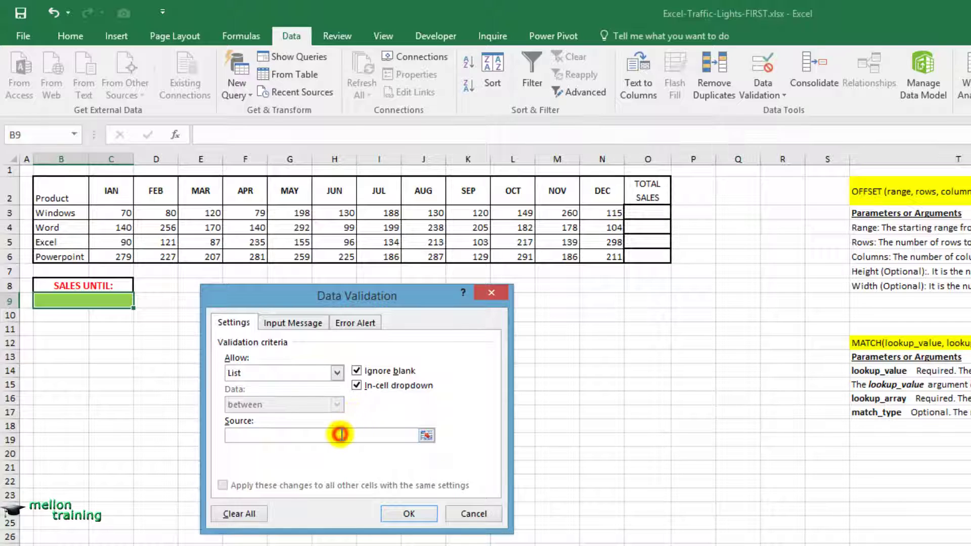
pyautogui.click(426, 435)
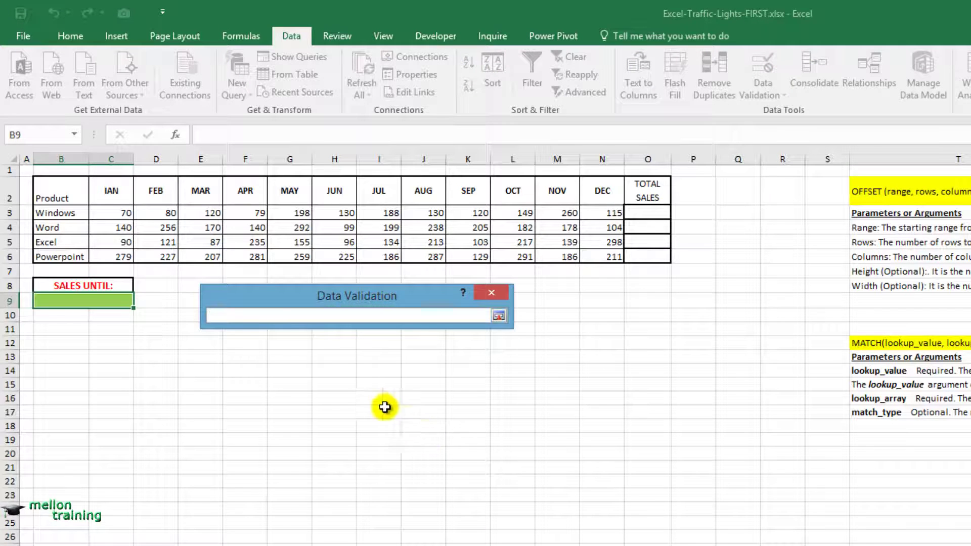
pyautogui.moveTo(111, 202)
pyautogui.mouseDown()
pyautogui.moveTo(291, 191)
pyautogui.moveTo(604, 195)
pyautogui.mouseUp()
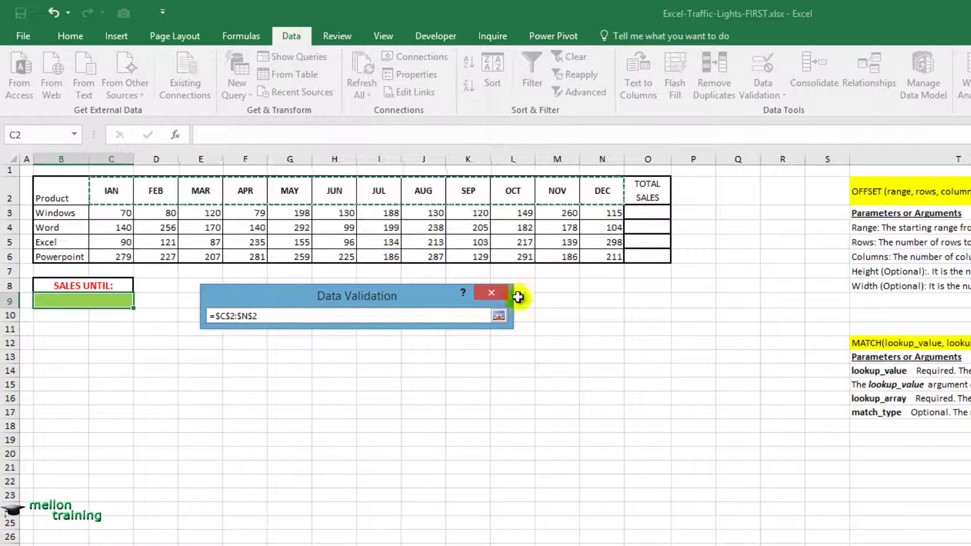
pyautogui.click(499, 316)
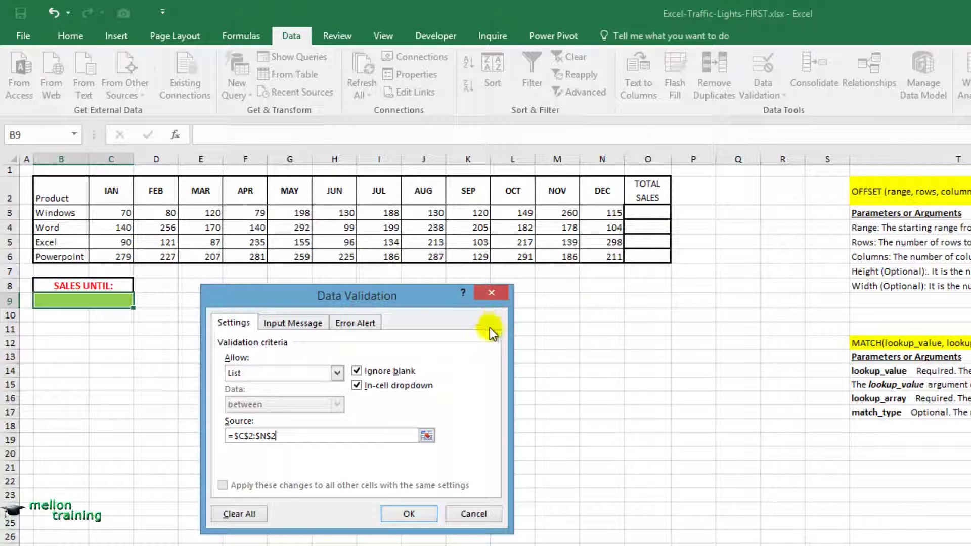
pyautogui.click(411, 512)
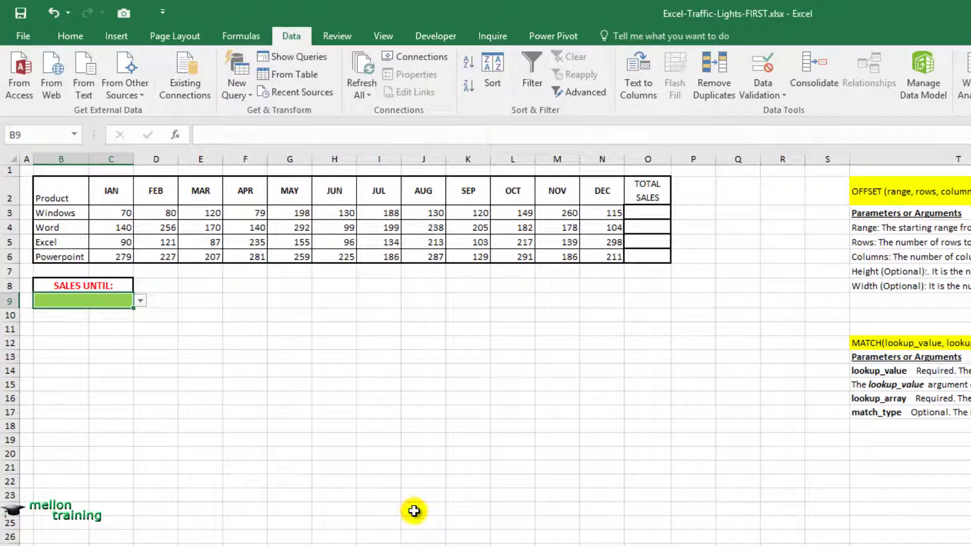
# - Check the month names in the new B9 drop-down and close it without choosing
pyautogui.click(143, 302)
pyautogui.moveTo(146, 331); pyautogui.dragTo(146, 349)
pyautogui.click(174, 324)
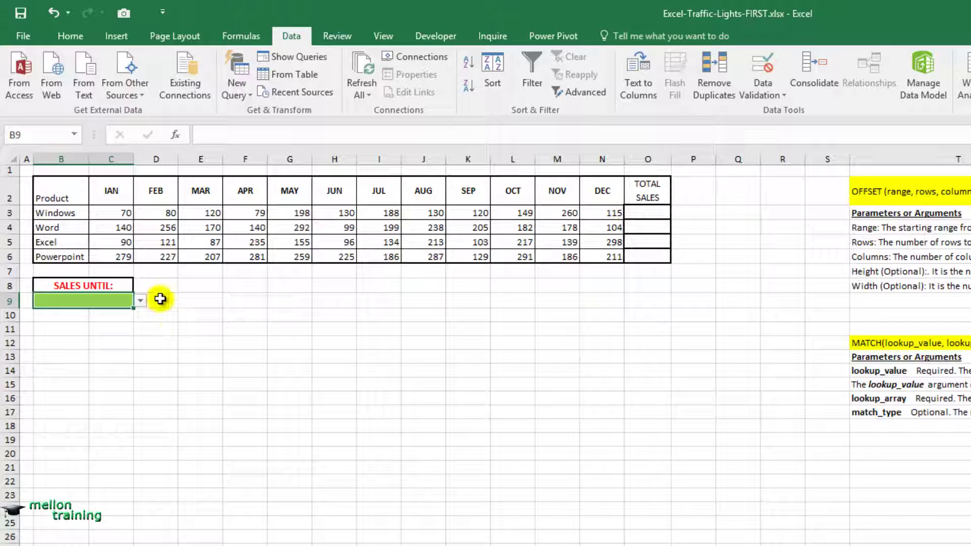
# - Select the IAN to DEC headers in C2:N2 and return to the Home ribbon
pyautogui.click(108, 191)
pyautogui.moveTo(108, 191); pyautogui.dragTo(586, 191)
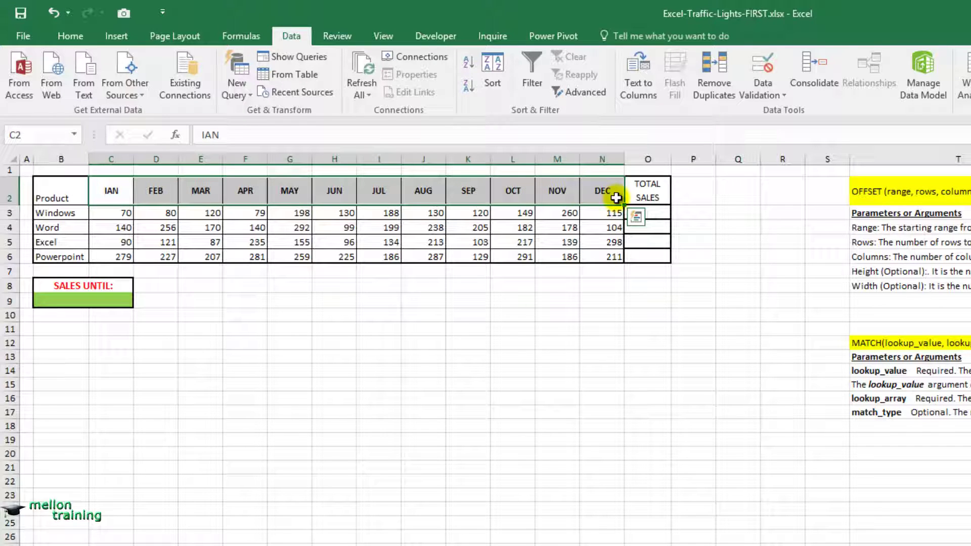
pyautogui.click(75, 44)
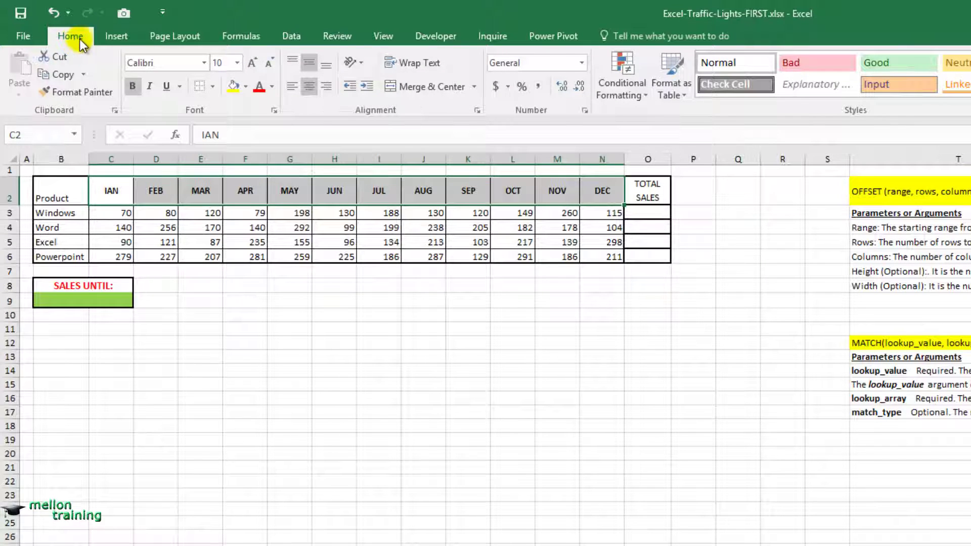
# - Create a conditional formatting rule for C2:N2 where Cell Value equals =$B$9
pyautogui.click(648, 99)
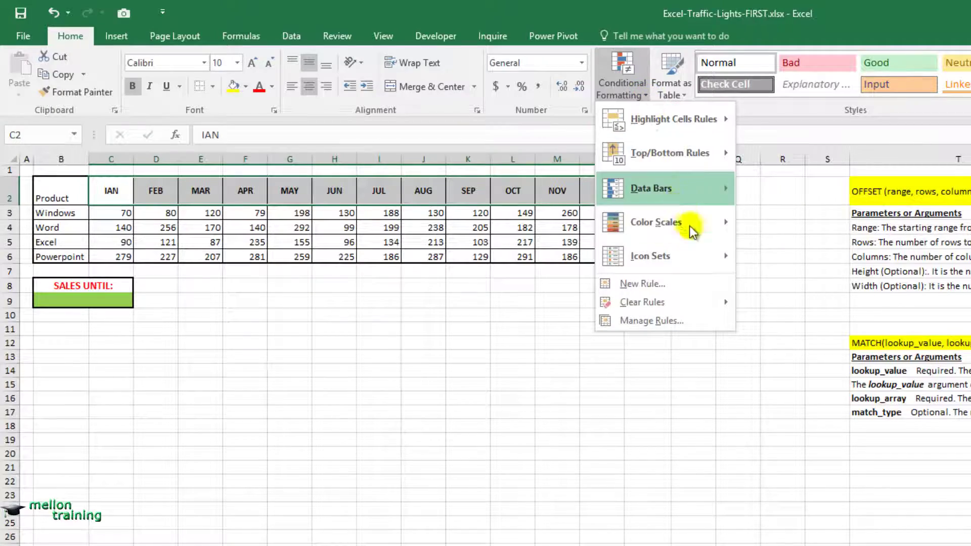
pyautogui.click(703, 284)
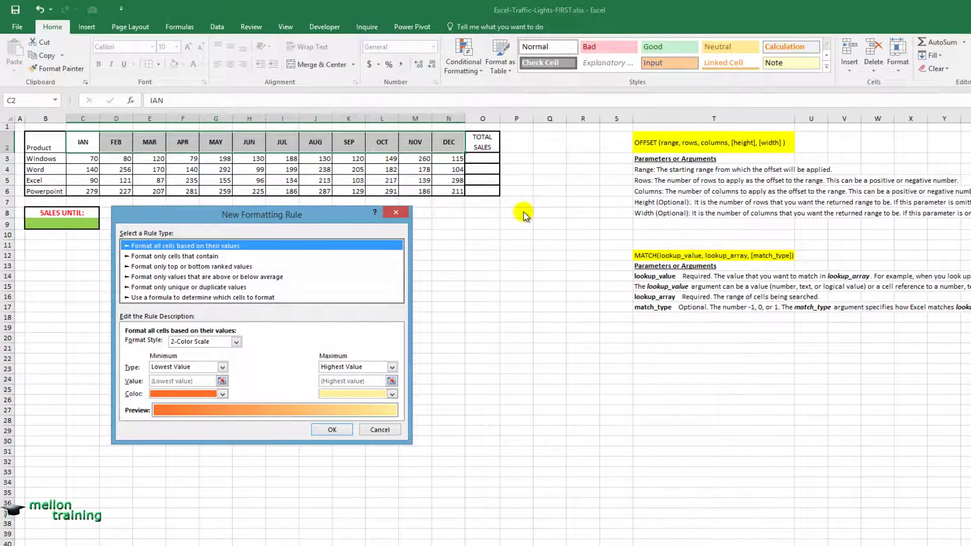
pyautogui.click(281, 256)
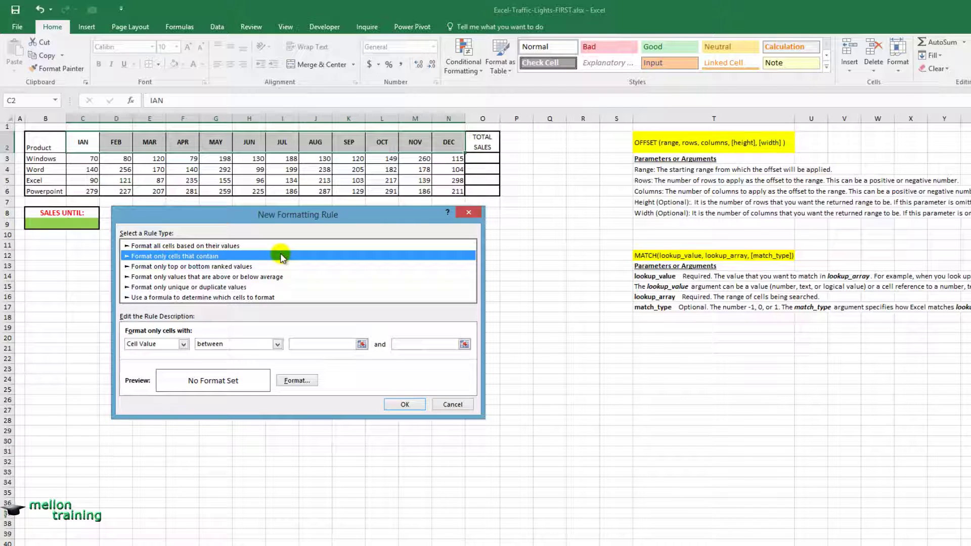
pyautogui.click(277, 343)
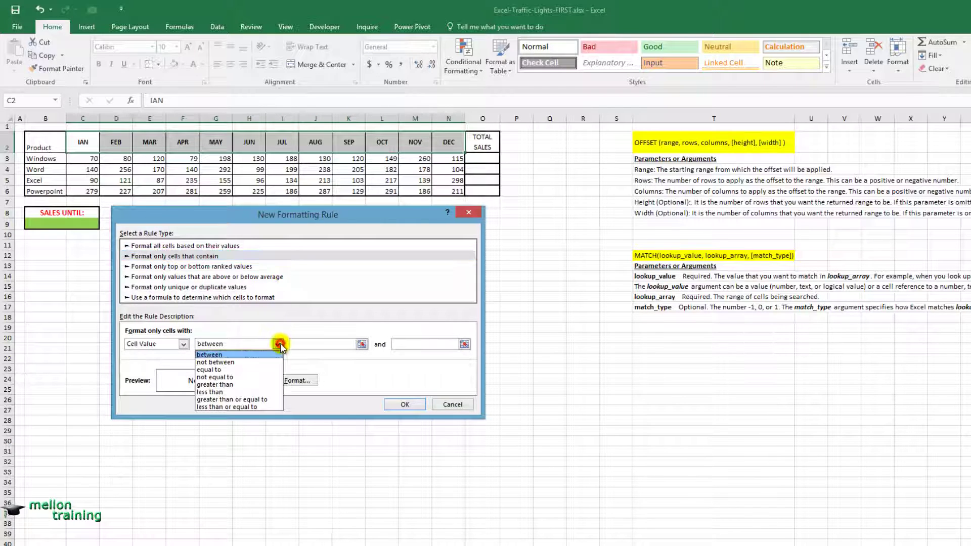
pyautogui.click(268, 371)
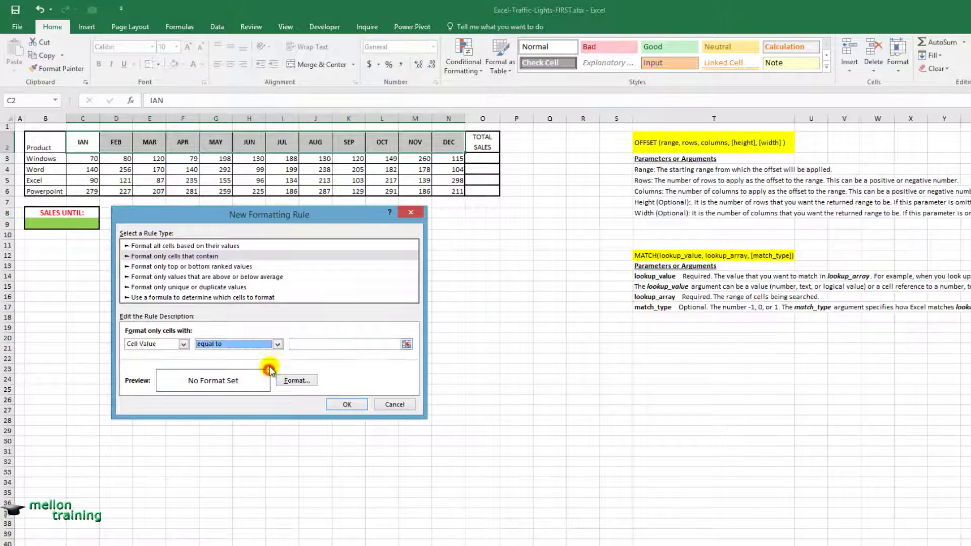
pyautogui.click(347, 344)
pyautogui.click(405, 345)
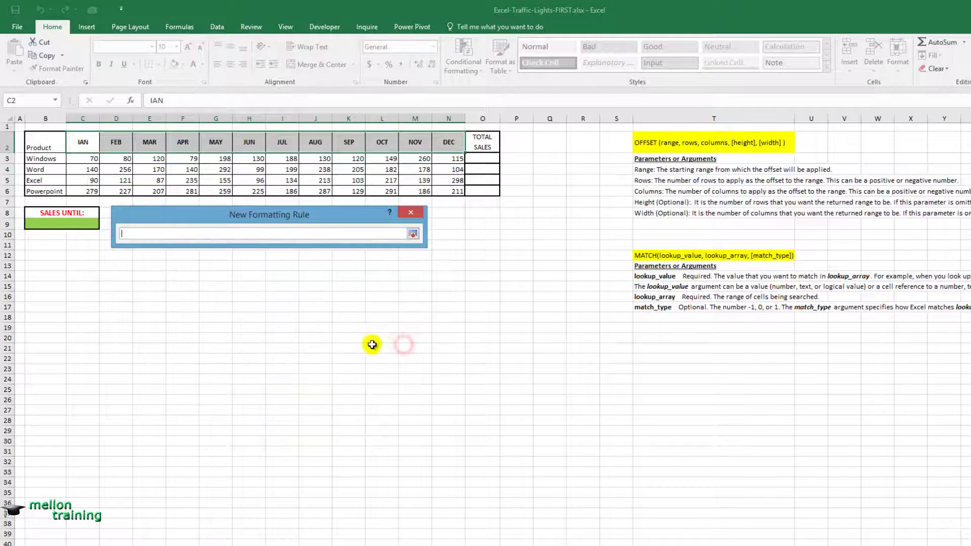
pyautogui.click(79, 223)
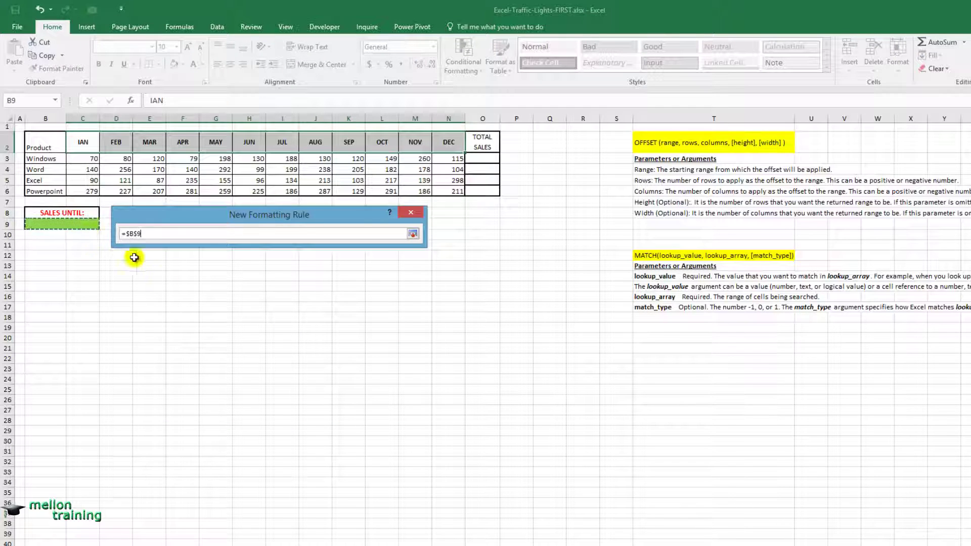
pyautogui.click(413, 233)
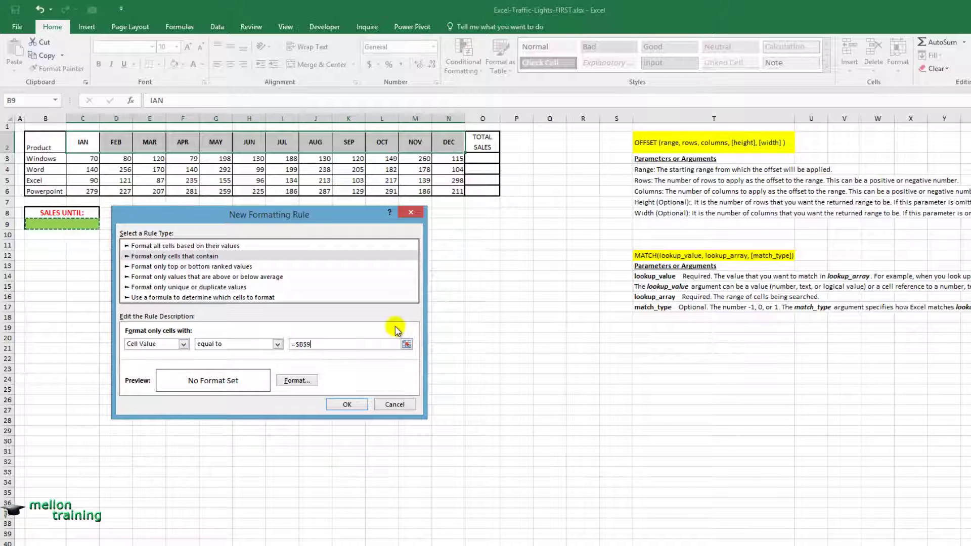
# - Give the rule a two-colour gradient fill ending in red and confirm it
pyautogui.click(307, 382)
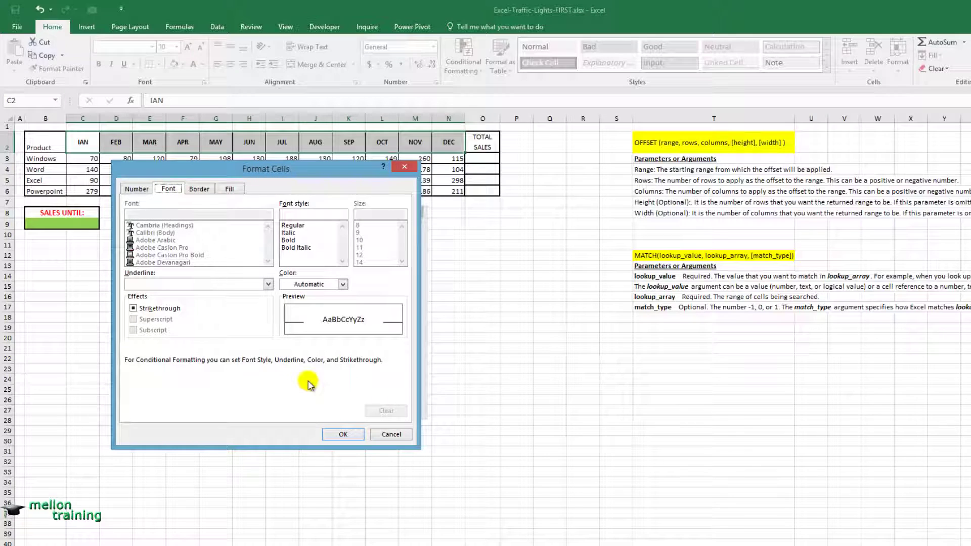
pyautogui.click(232, 193)
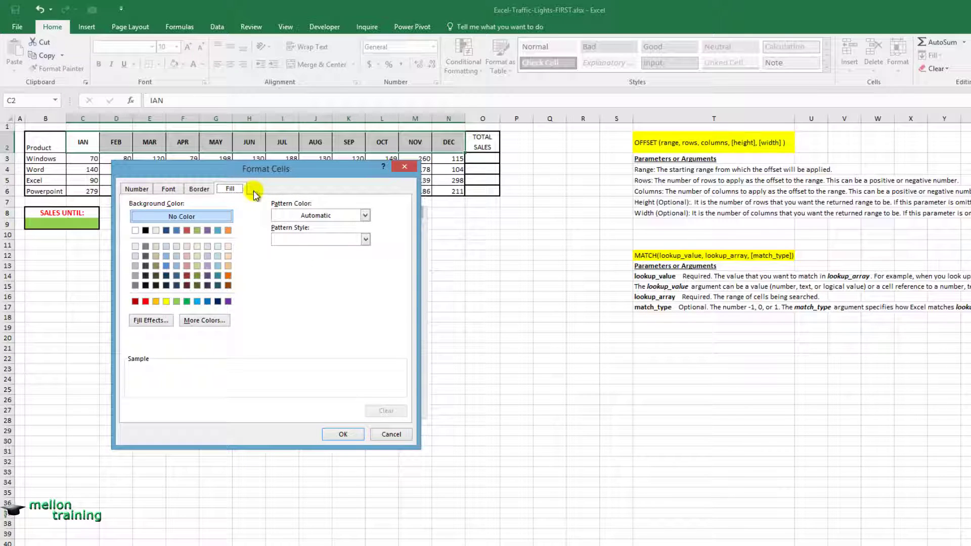
pyautogui.click(151, 320)
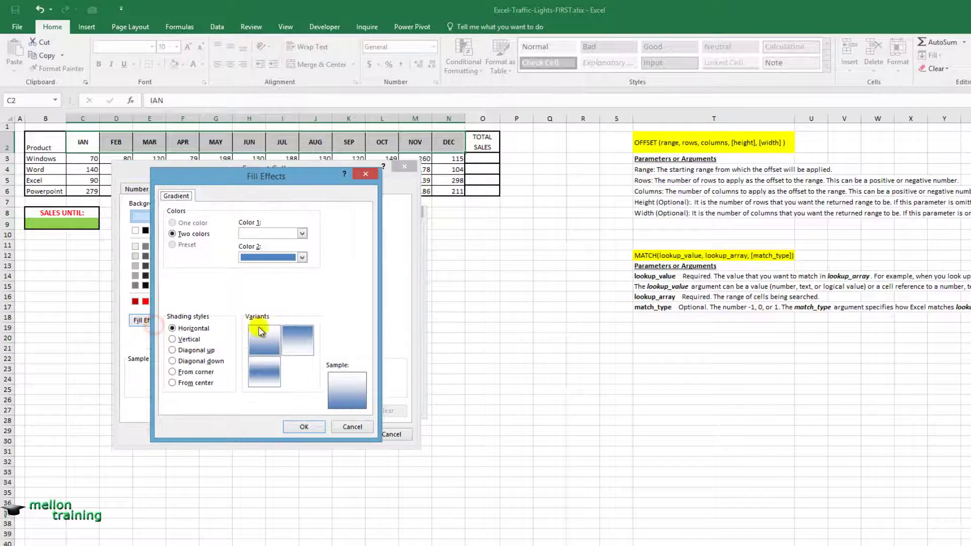
pyautogui.click(302, 258)
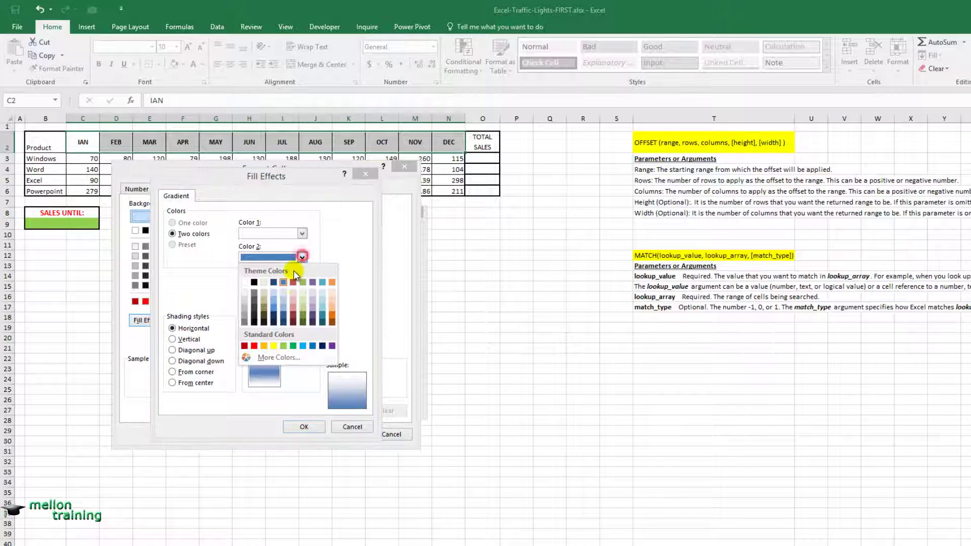
pyautogui.click(252, 343)
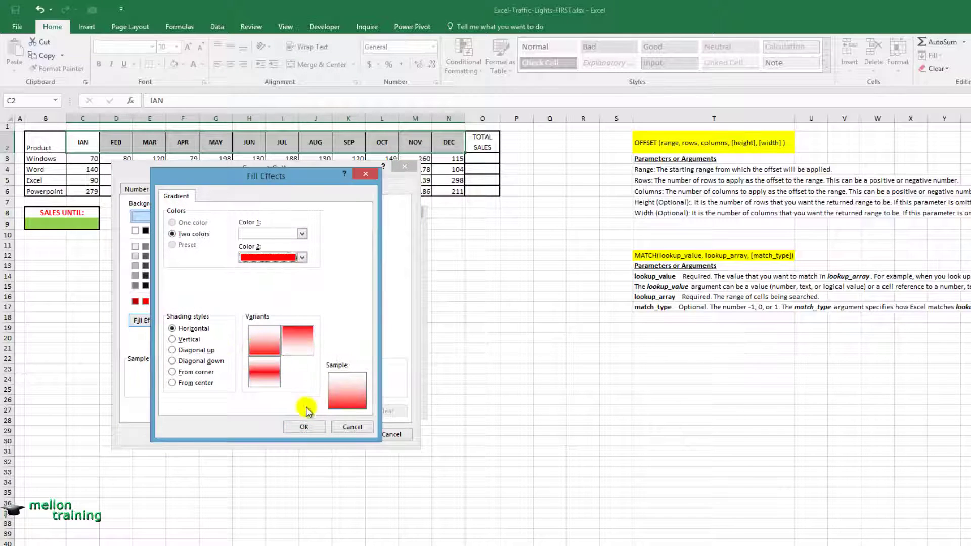
pyautogui.click(304, 425)
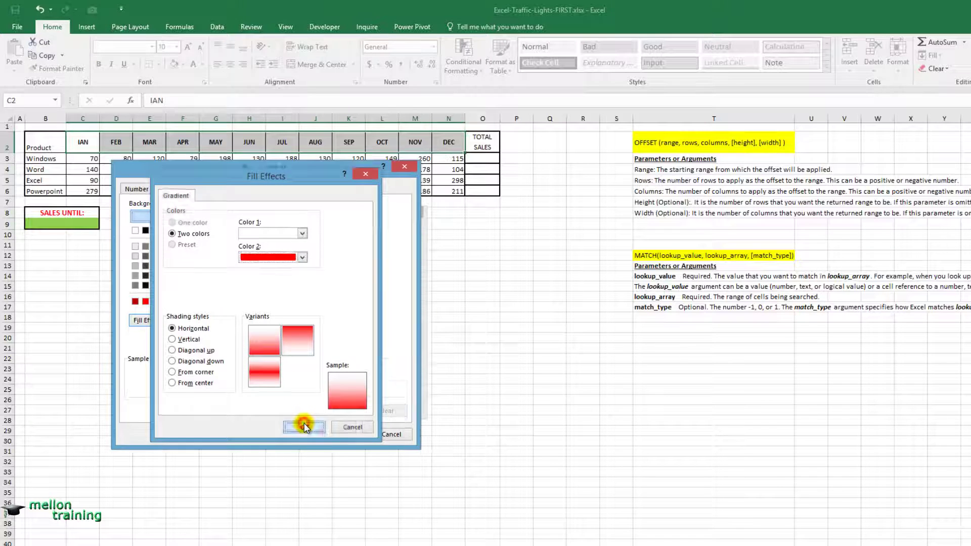
pyautogui.click(353, 433)
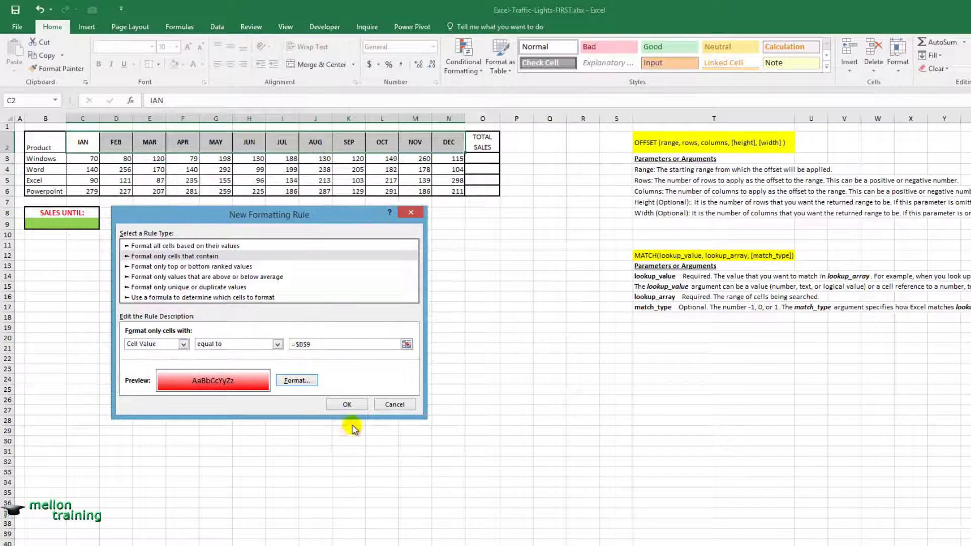
pyautogui.click(351, 403)
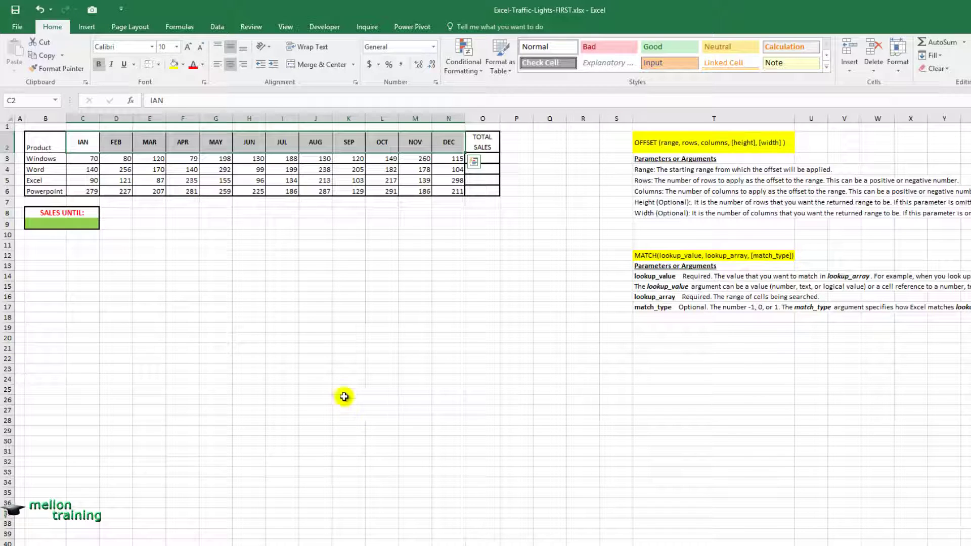
# - In B9's month drop-down, choose MAR and then SEP
pyautogui.click(92, 224)
pyautogui.click(105, 225)
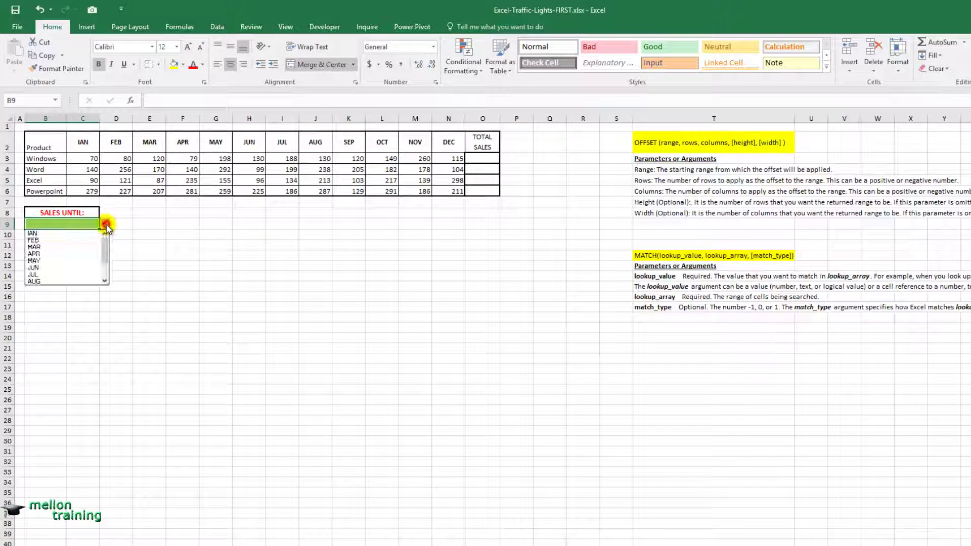
pyautogui.click(83, 248)
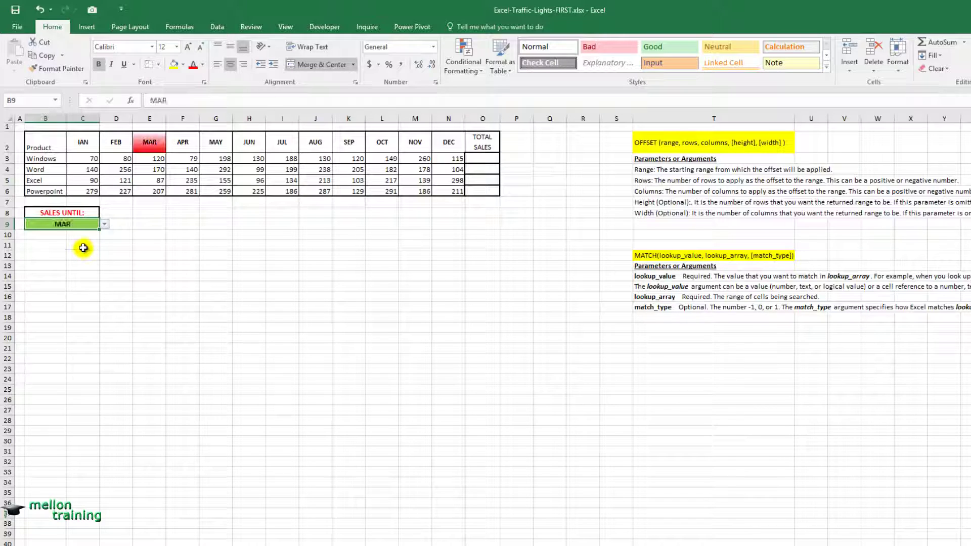
pyautogui.click(104, 224)
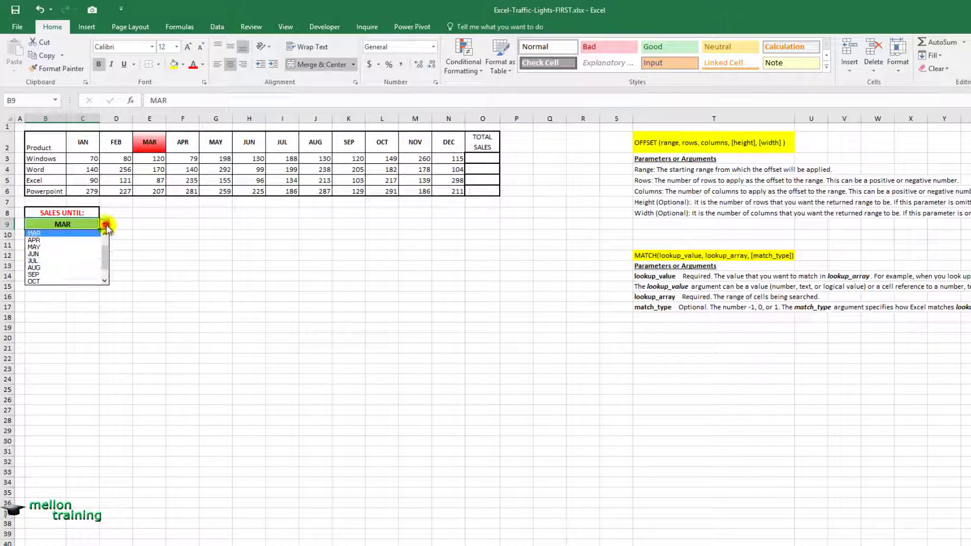
pyautogui.click(83, 274)
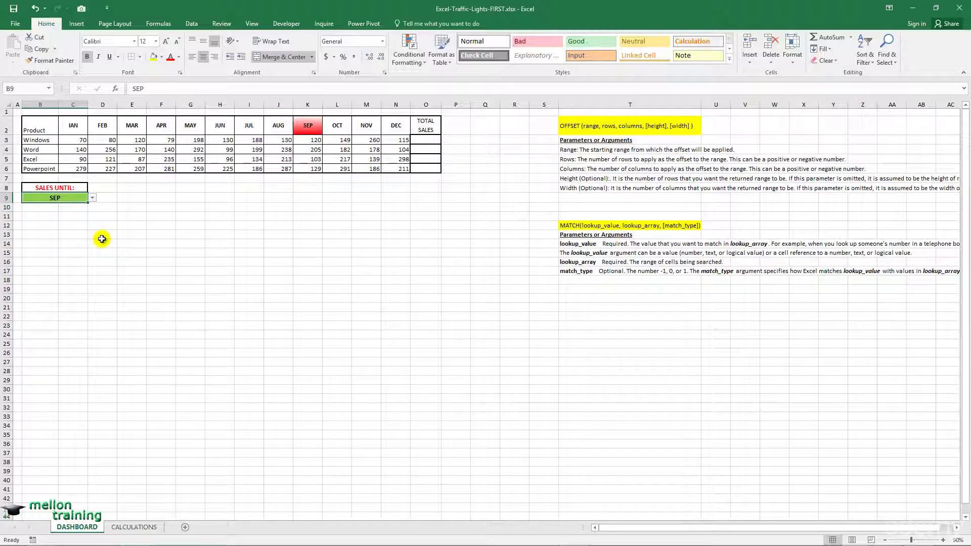
# - Enter =OFFSET(C3,3,2) in B20, returning 207
pyautogui.click(37, 298)
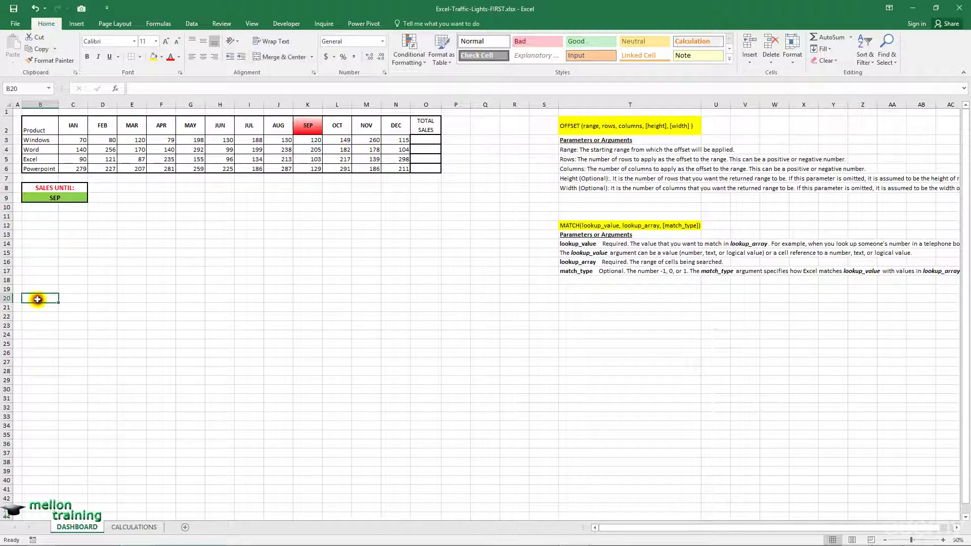
pyautogui.write('=')
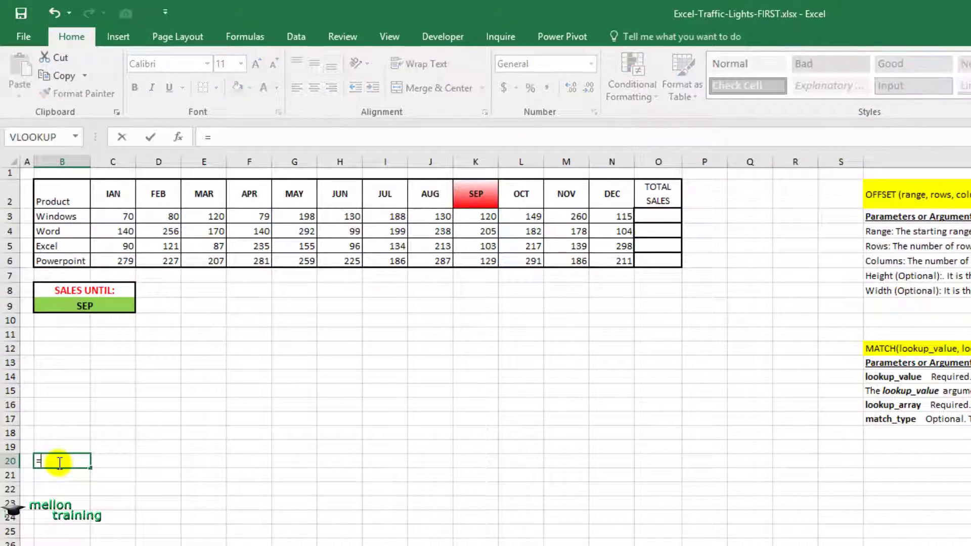
pyautogui.write('offset')
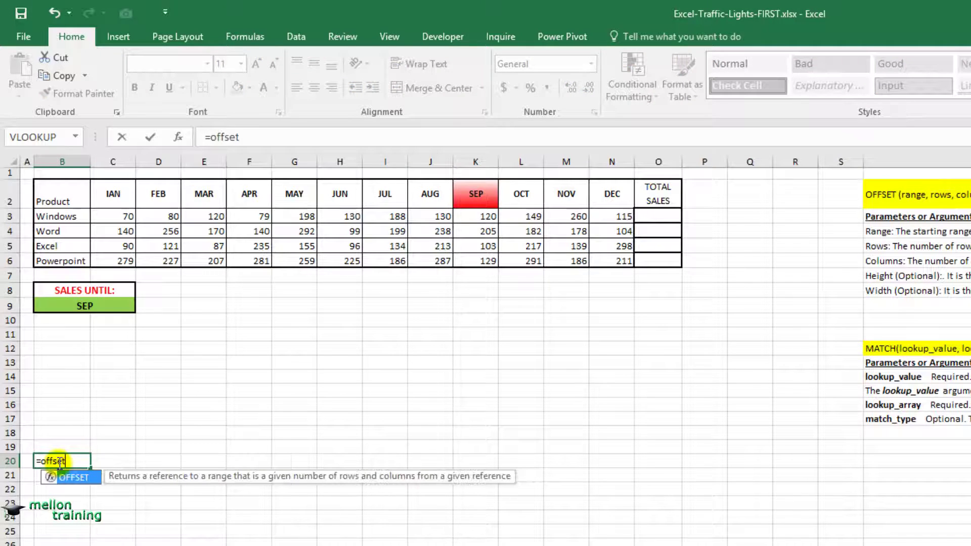
pyautogui.press('Tab')
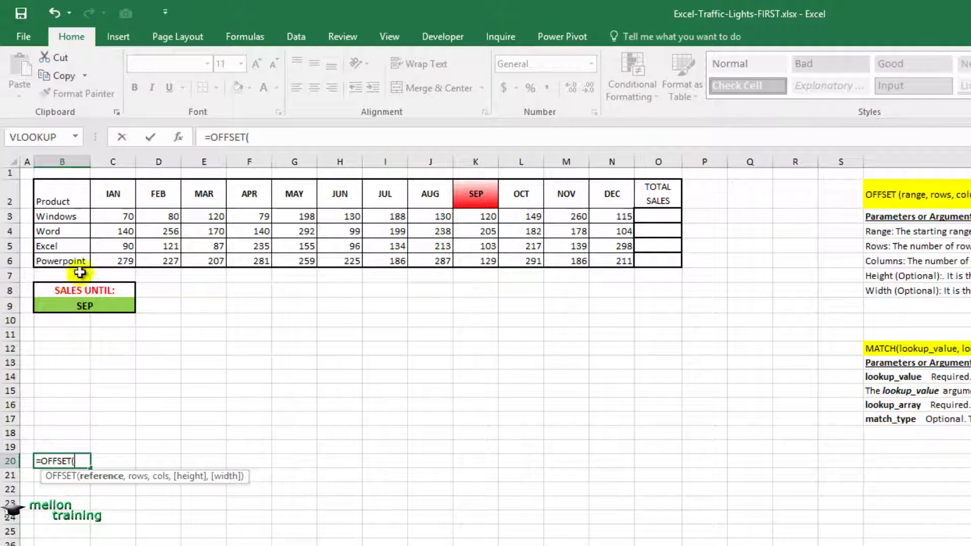
pyautogui.click(109, 217)
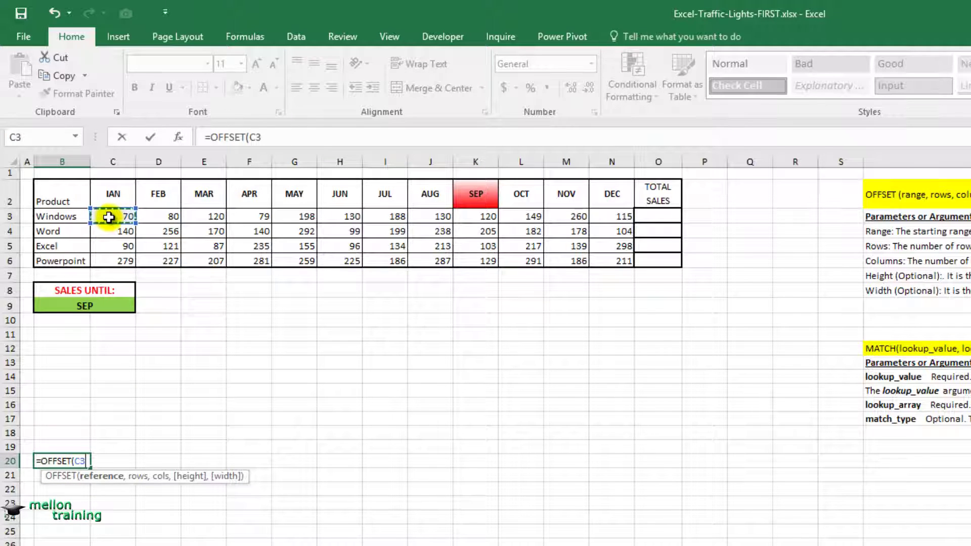
pyautogui.write(',3')
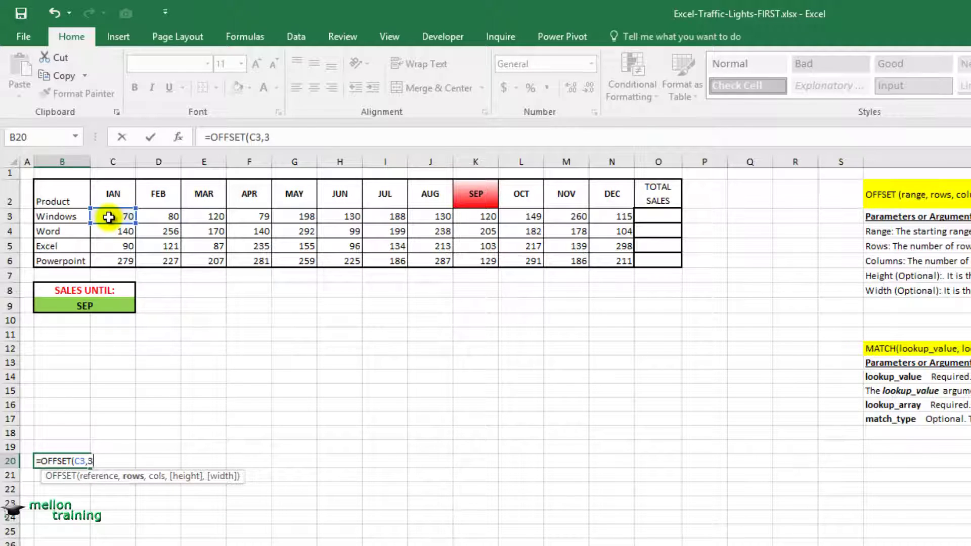
pyautogui.write(',2')
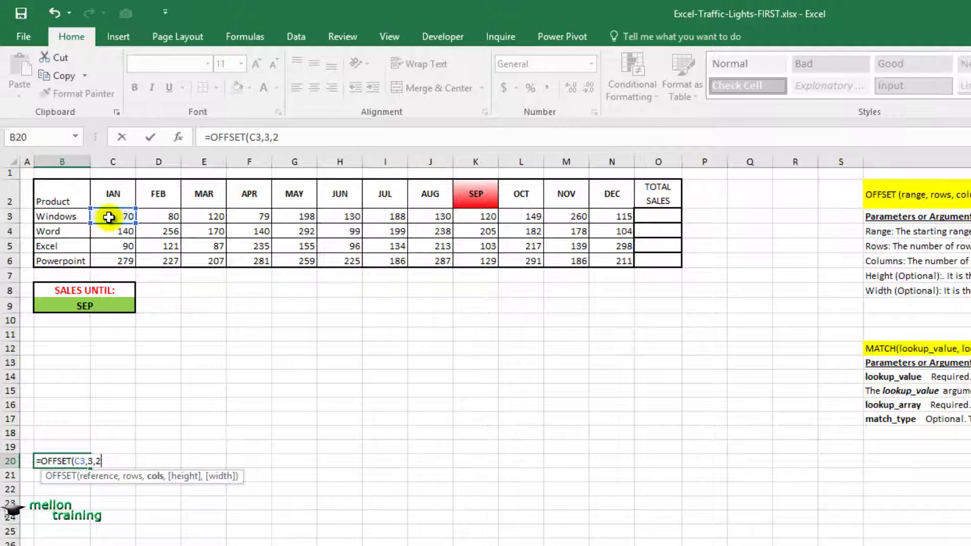
pyautogui.press('Return')
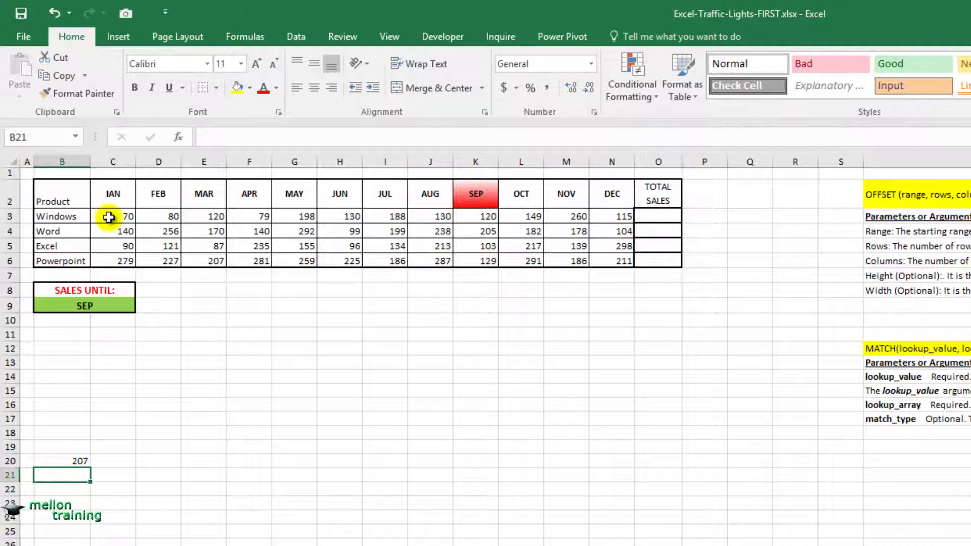
# - Enter =MATCH(70,C3:N3,0) in B21 and review the result of 1
pyautogui.write('=m')
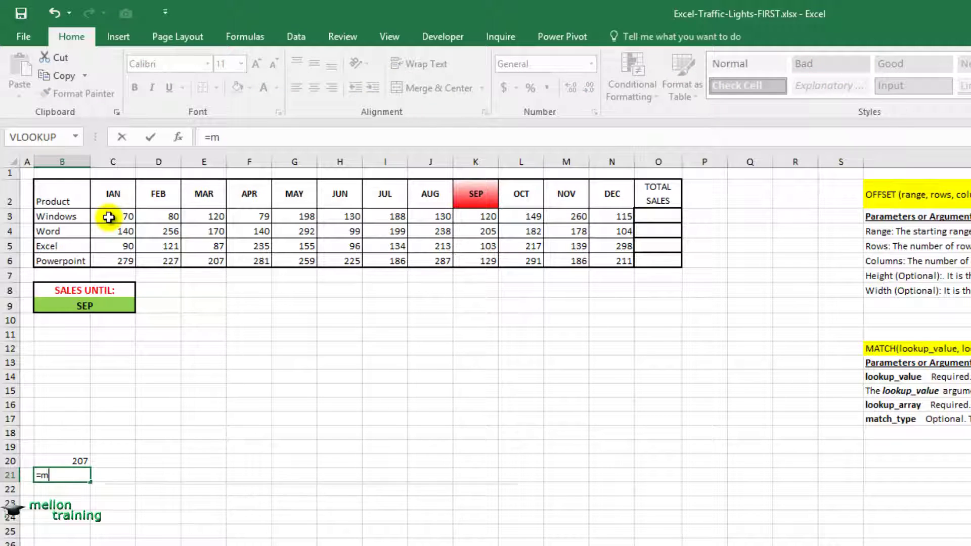
pyautogui.write('atch')
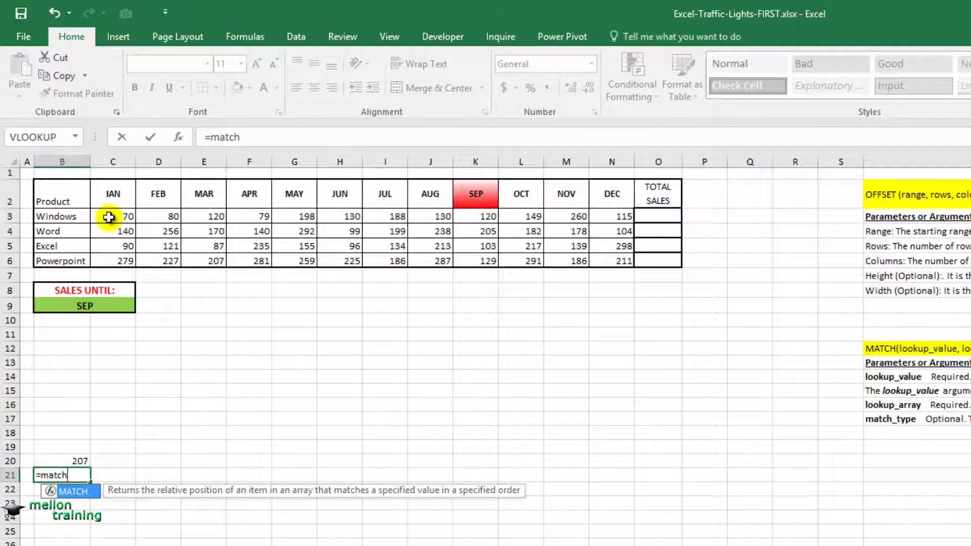
pyautogui.write('(70')
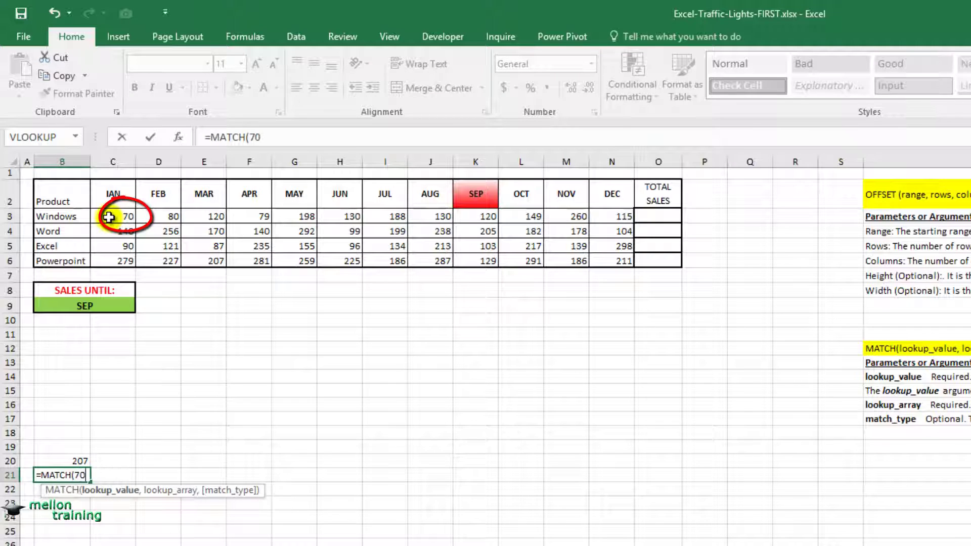
pyautogui.write(',c')
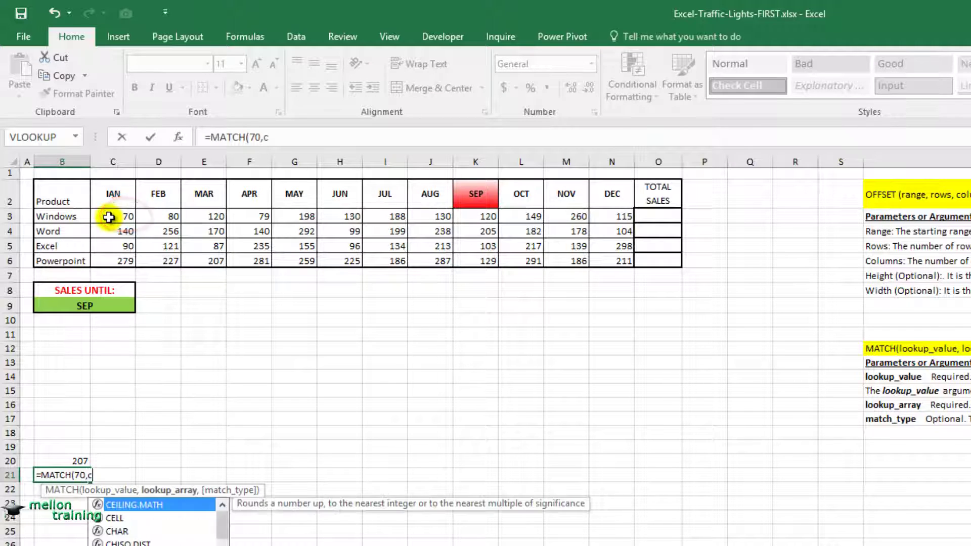
pyautogui.write('3:n')
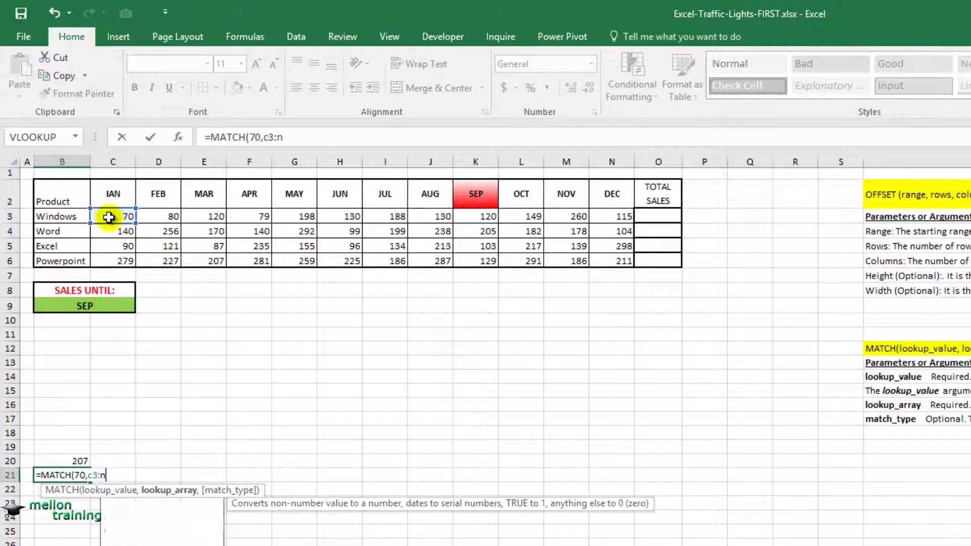
pyautogui.write('3')
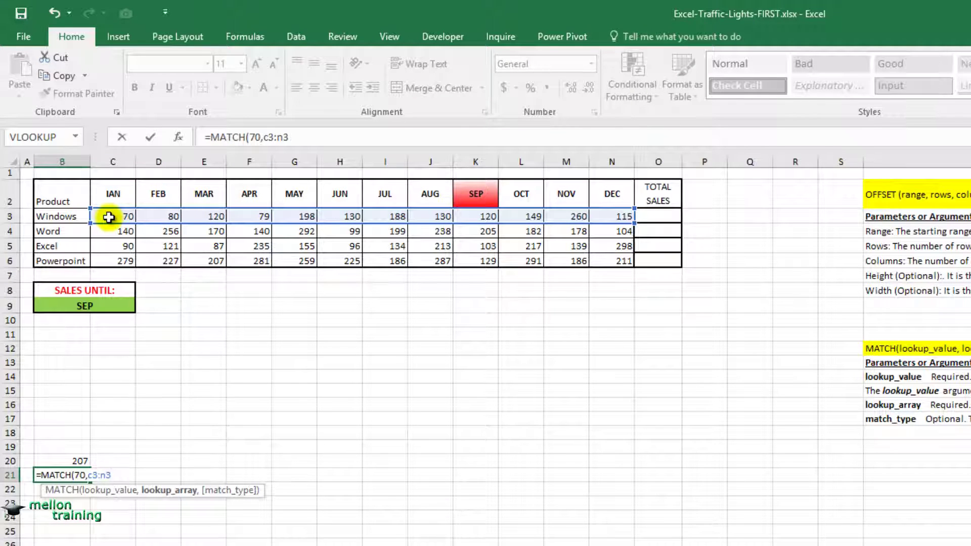
pyautogui.write(',0')
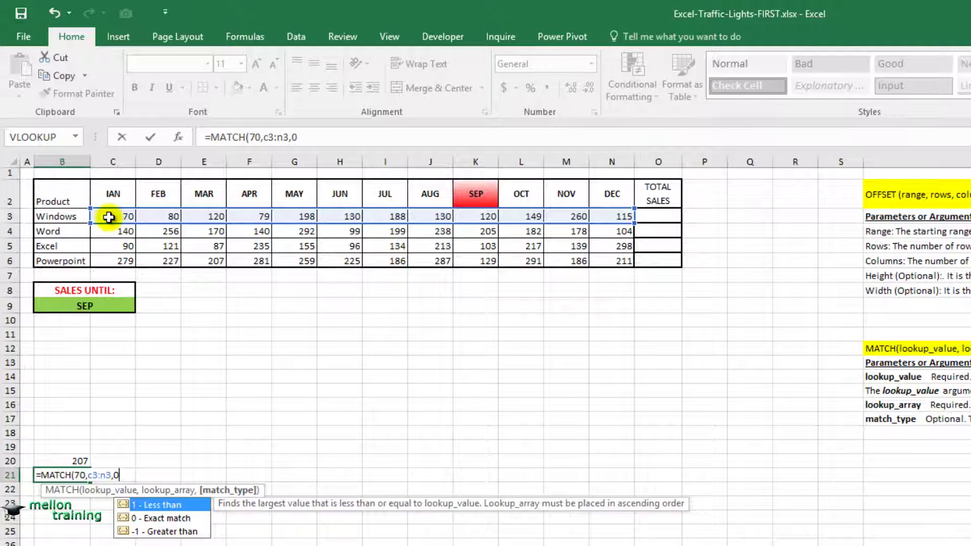
pyautogui.write(')')
pyautogui.press('Return')
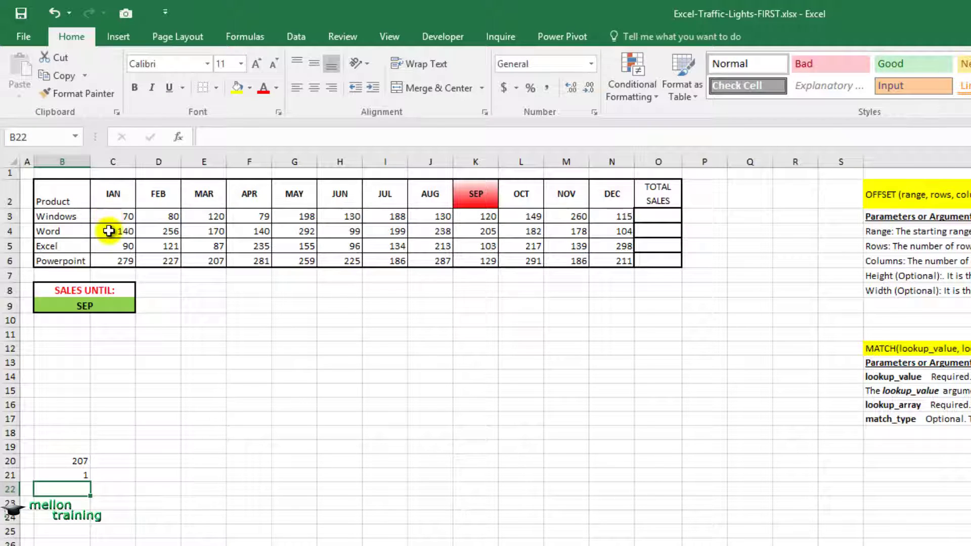
pyautogui.click(71, 476)
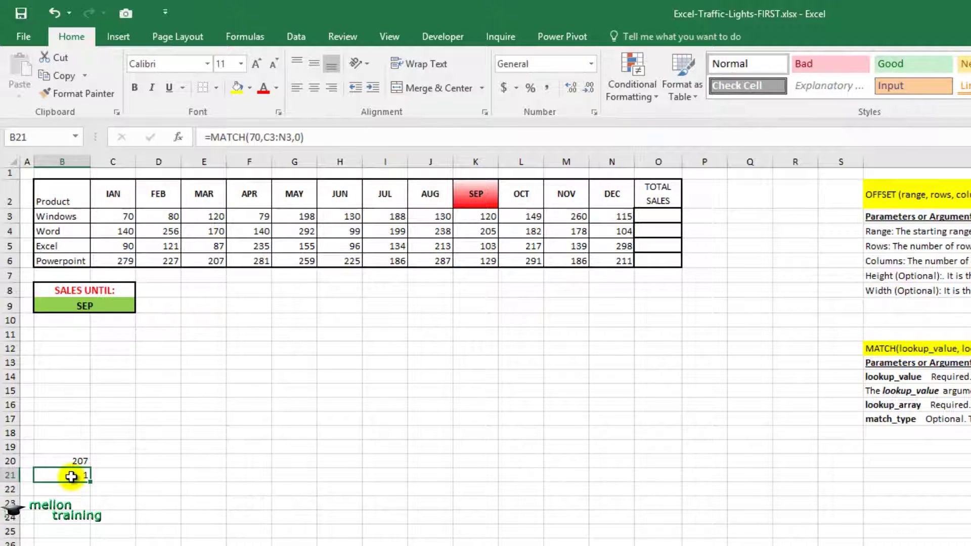
pyautogui.press('Down')
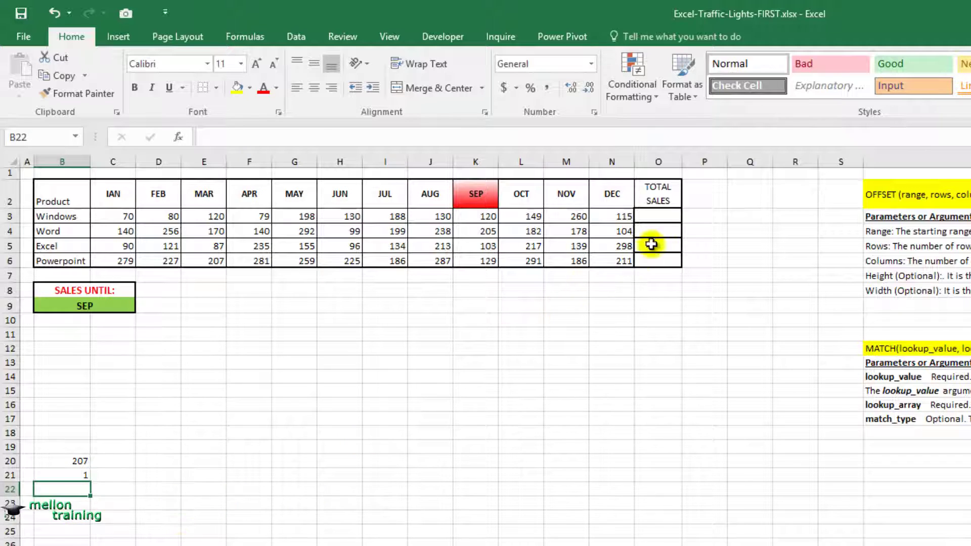
# - Enter =SUM(OFFSET(C3,0,0,1,MATCH($B$9,$C$2:$N$2,0))) in O3, giving 1115
pyautogui.click(653, 217)
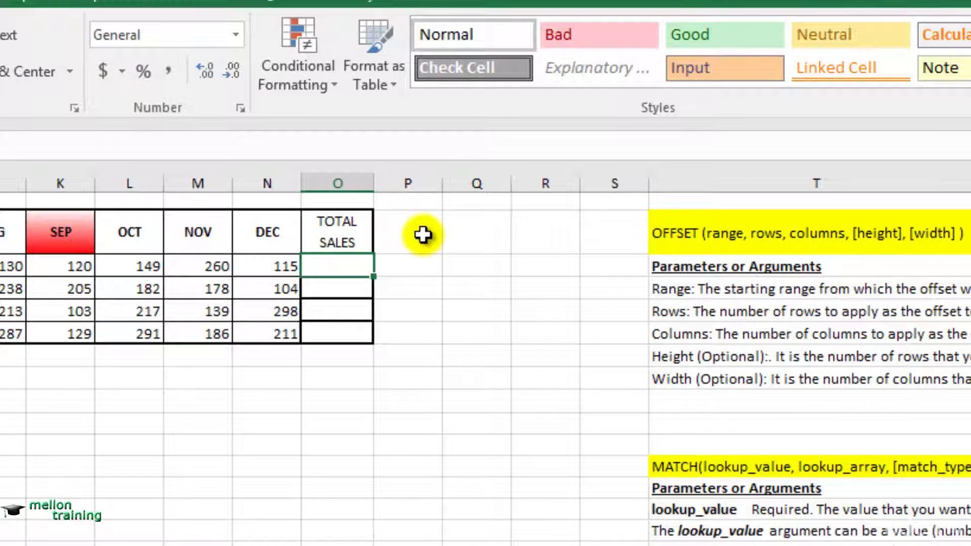
pyautogui.write('=')
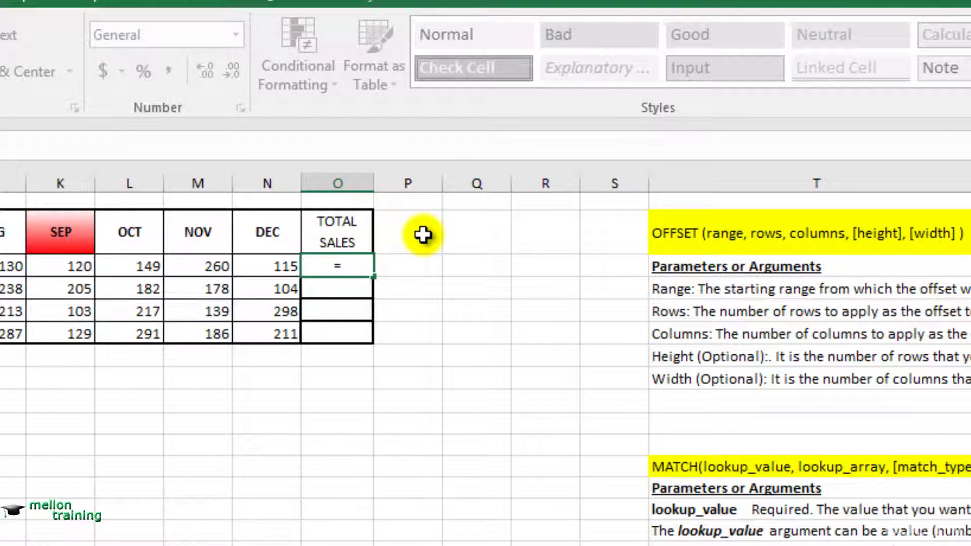
pyautogui.write('SUM(')
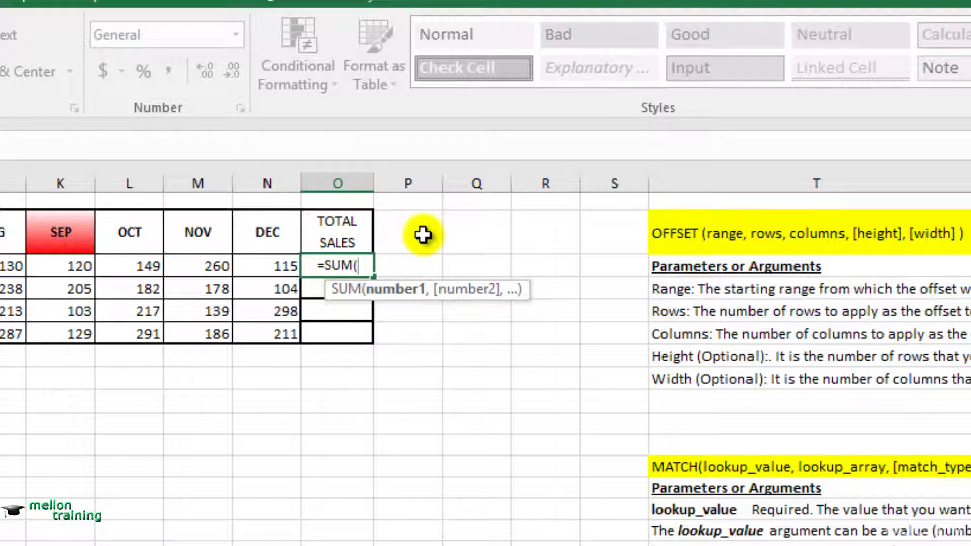
pyautogui.write('OFFSET')
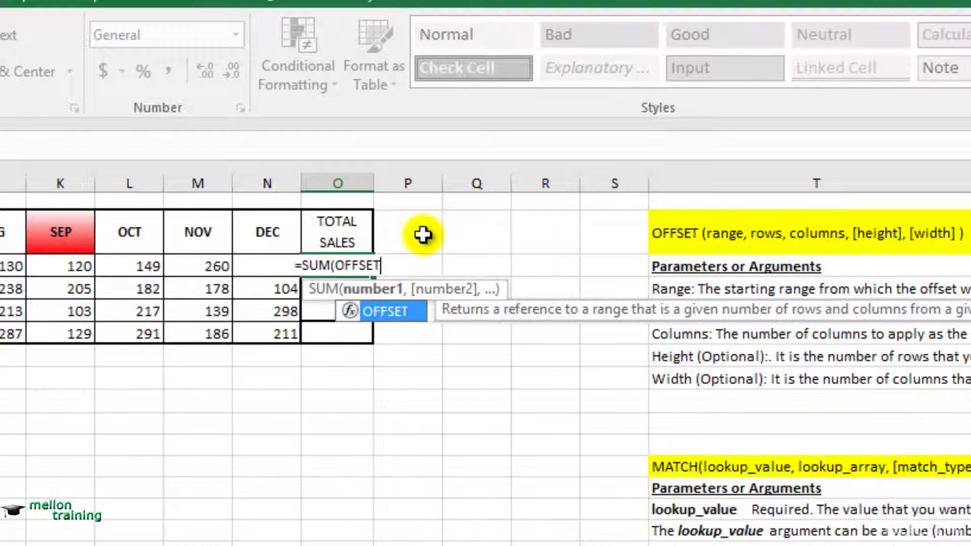
pyautogui.write('(')
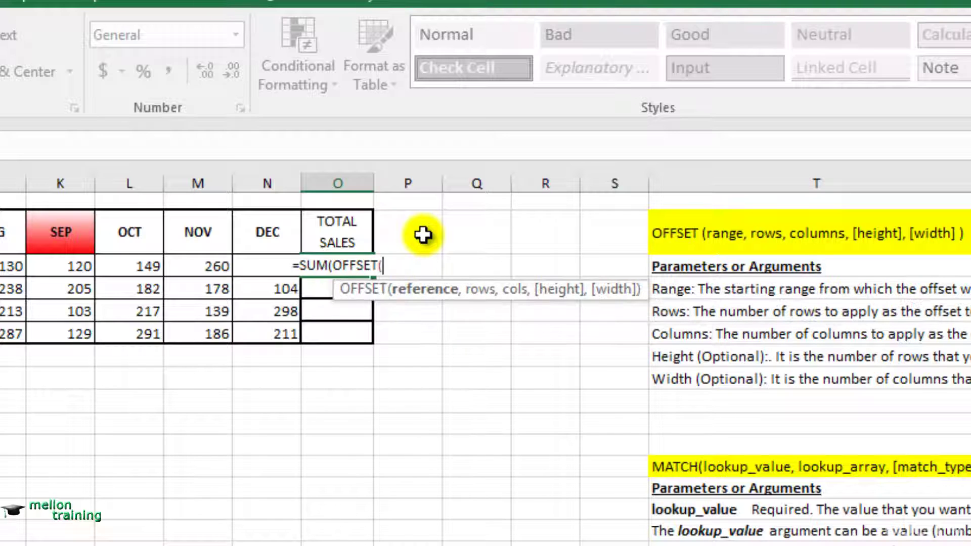
pyautogui.write('C3')
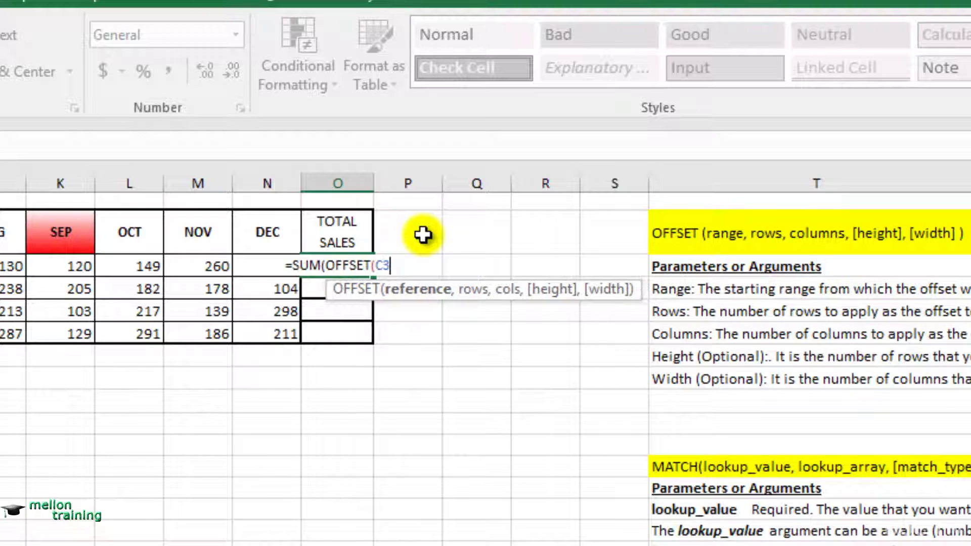
pyautogui.write(',0')
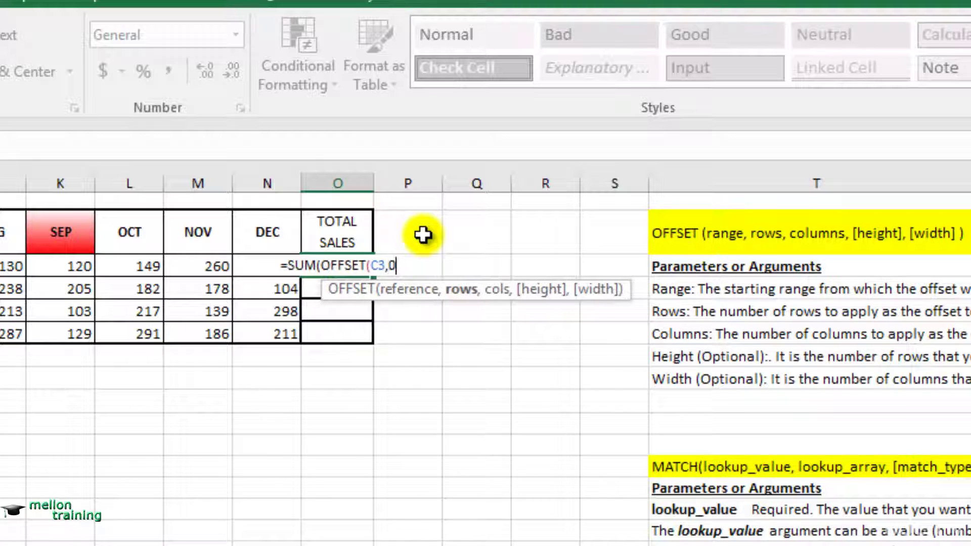
pyautogui.write(',0,')
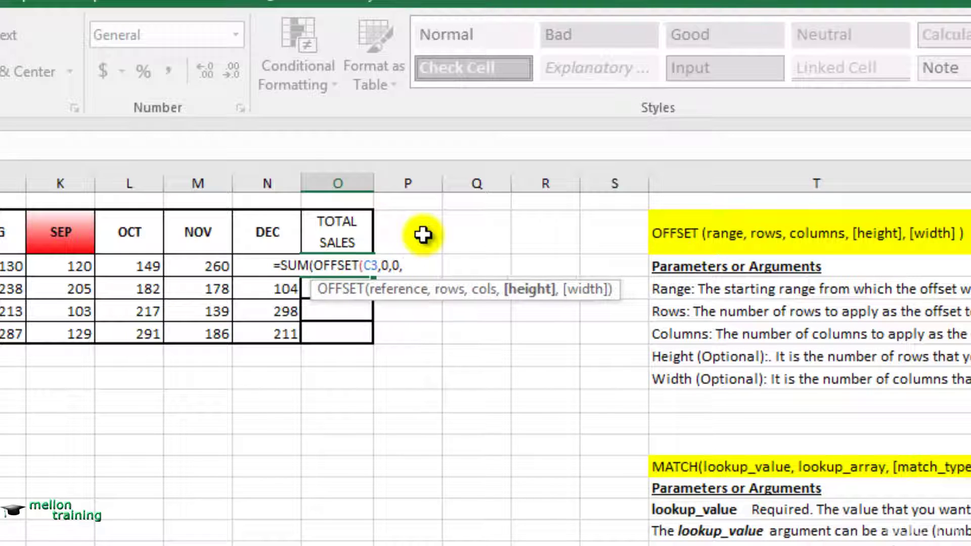
pyautogui.write('1,')
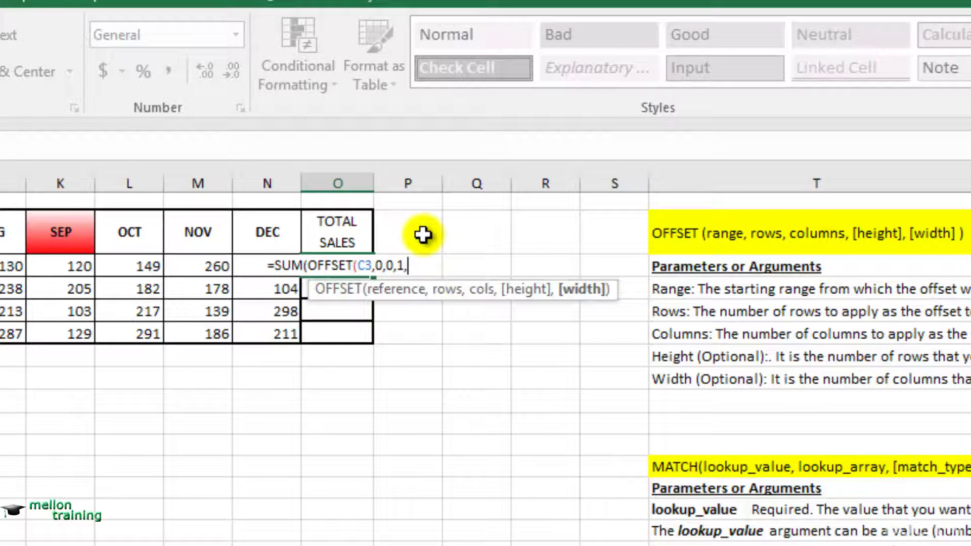
pyautogui.write('MATCH')
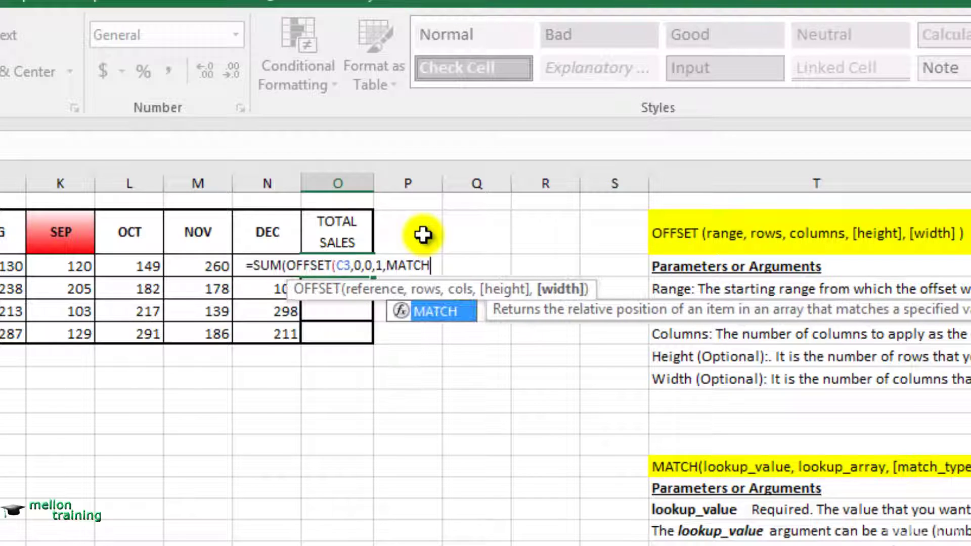
pyautogui.write('(')
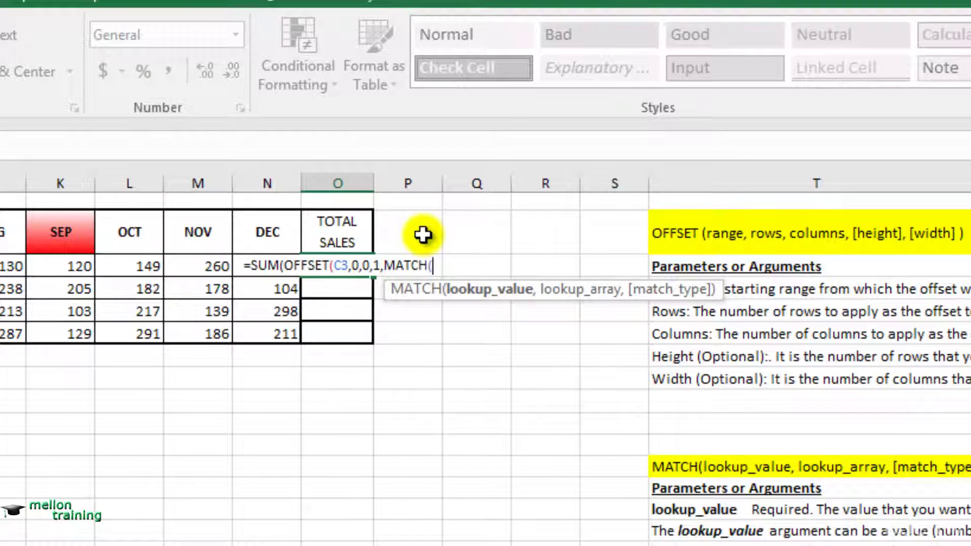
pyautogui.write('B')
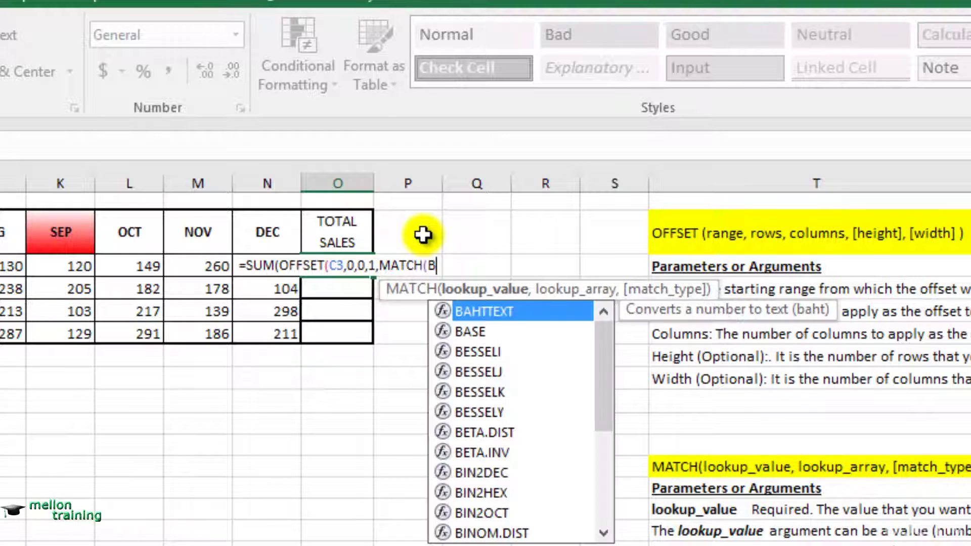
pyautogui.write('9')
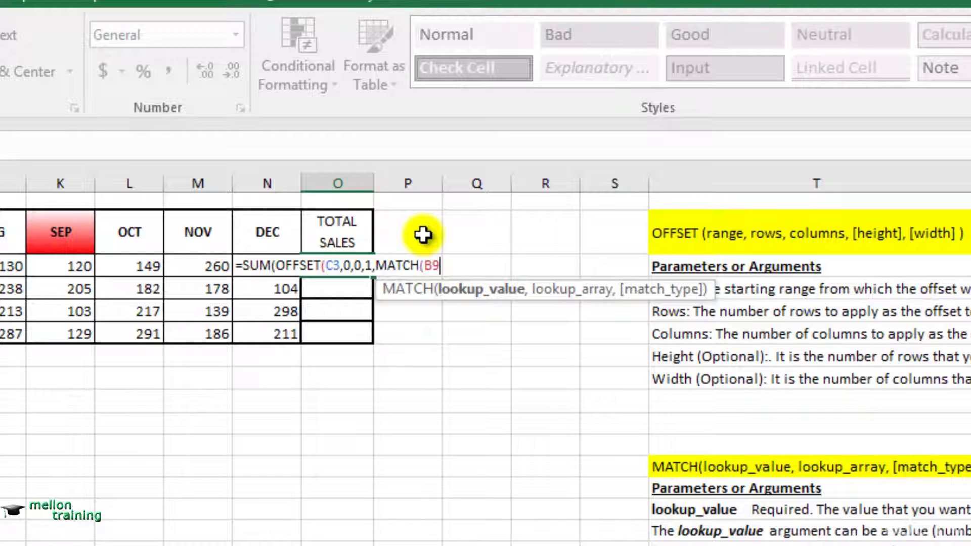
pyautogui.press('F4')
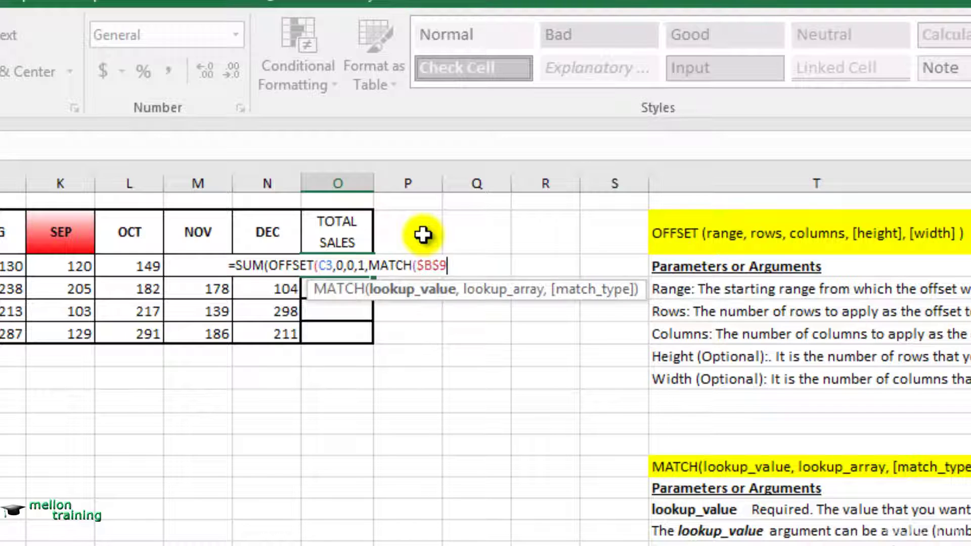
pyautogui.write(',')
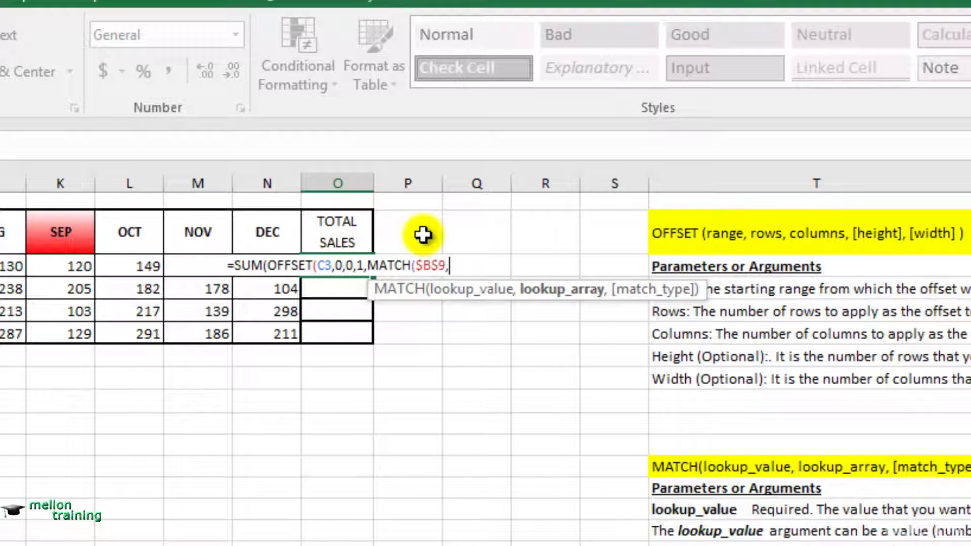
pyautogui.write('C2')
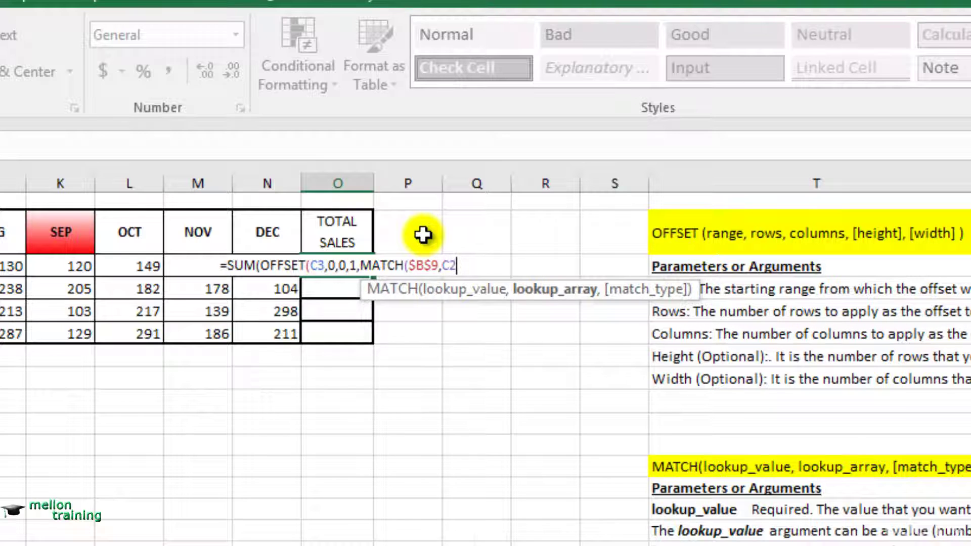
pyautogui.write(':')
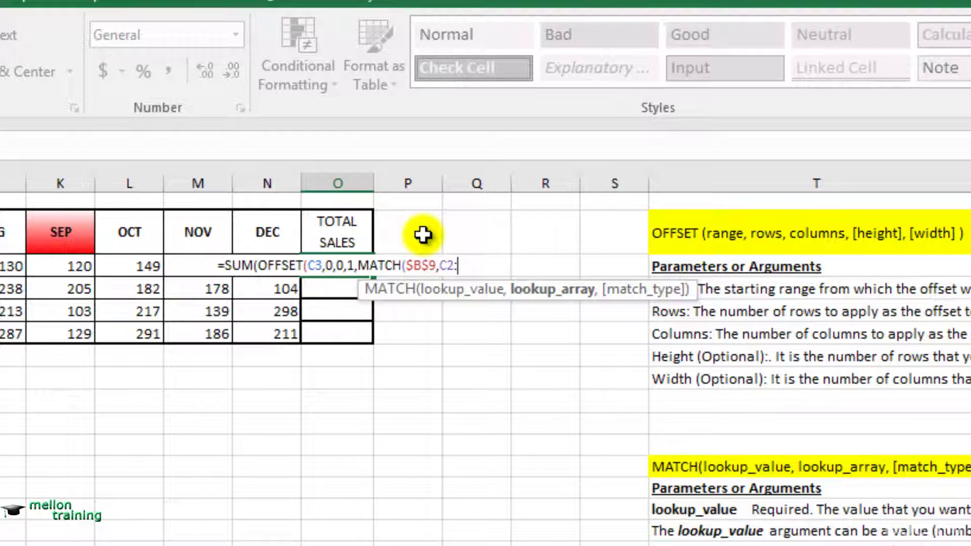
pyautogui.write('N2')
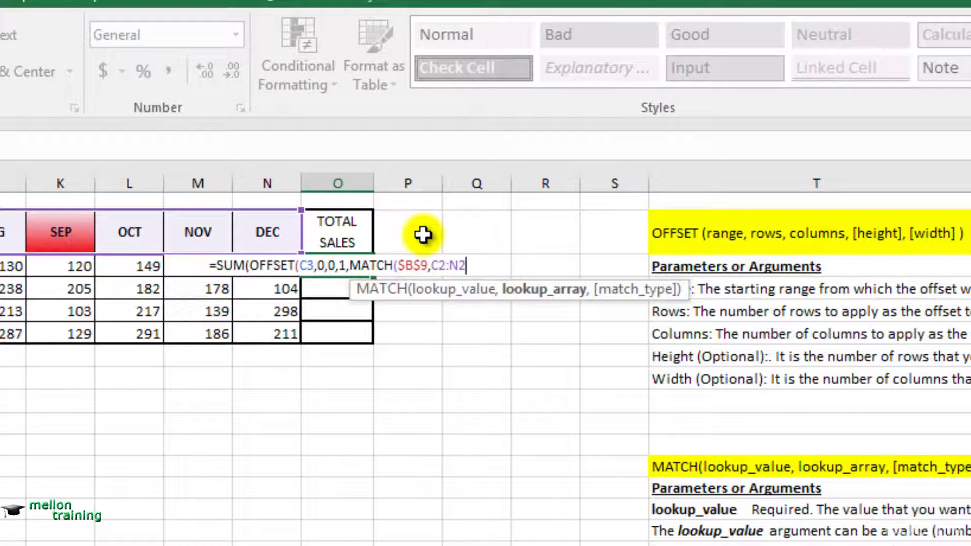
pyautogui.press('F4')
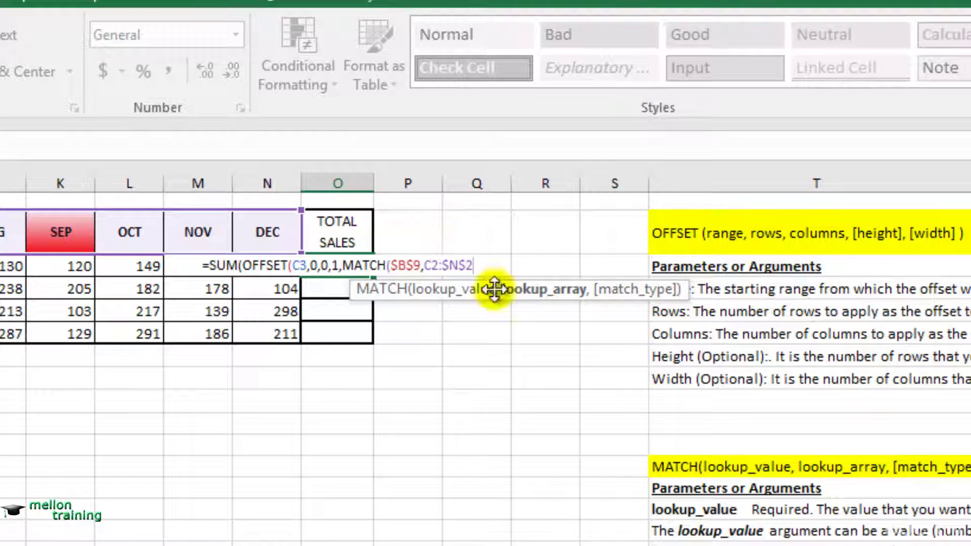
pyautogui.click(432, 266)
pyautogui.press('F4')
pyautogui.click(479, 268)
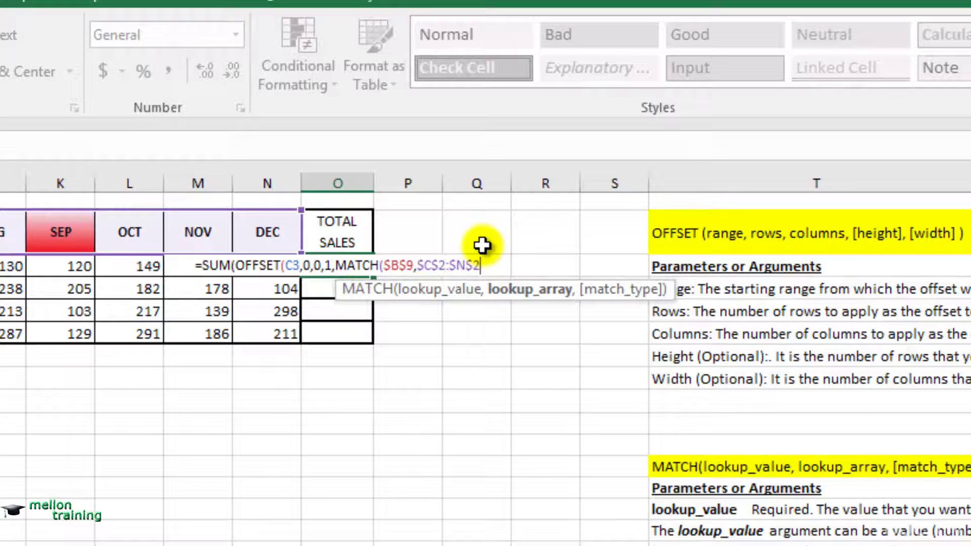
pyautogui.write(',0')
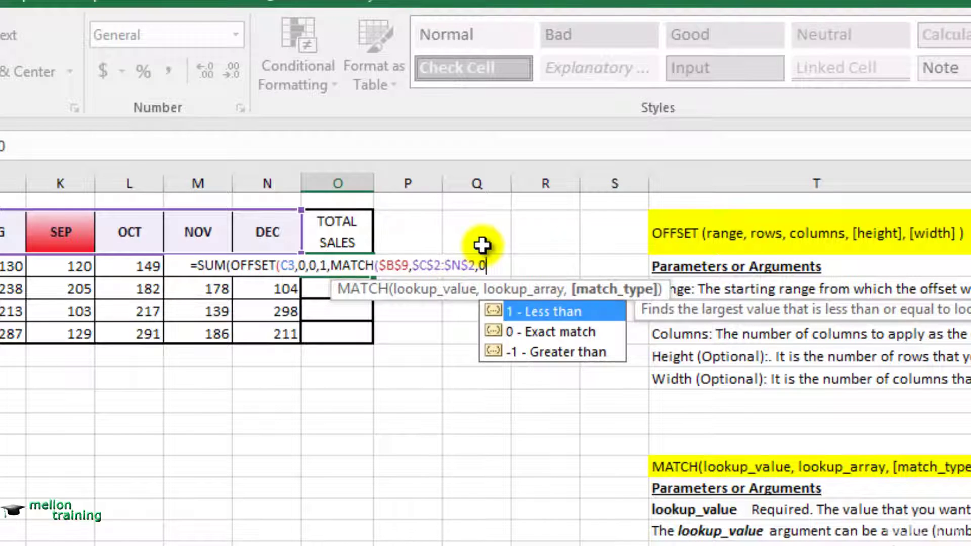
pyautogui.write(')))')
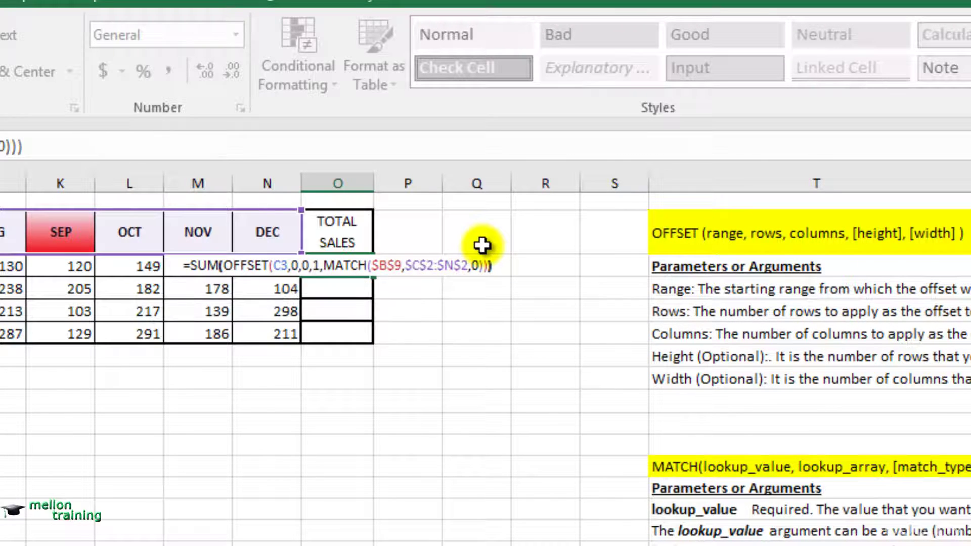
pyautogui.press('Return')
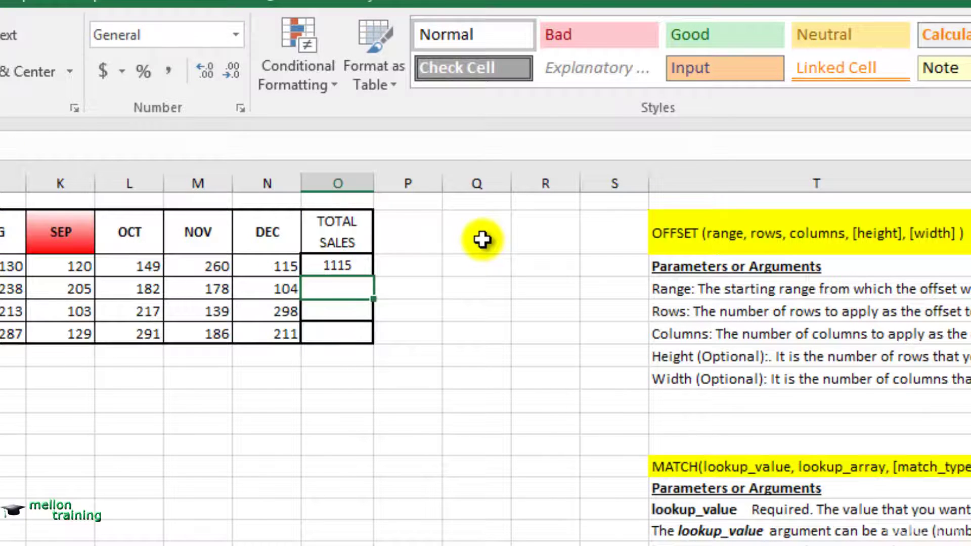
# - Fill the O3 total formula down to O6, giving 1739, 1234 and 2080
pyautogui.click(357, 263)
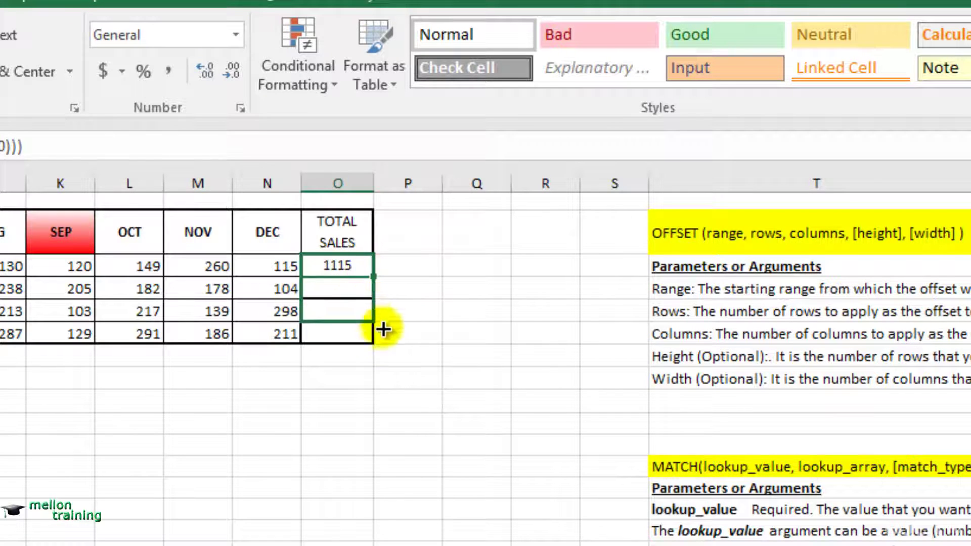
pyautogui.moveTo(372, 274); pyautogui.dragTo(383, 342)
pyautogui.click(344, 425)
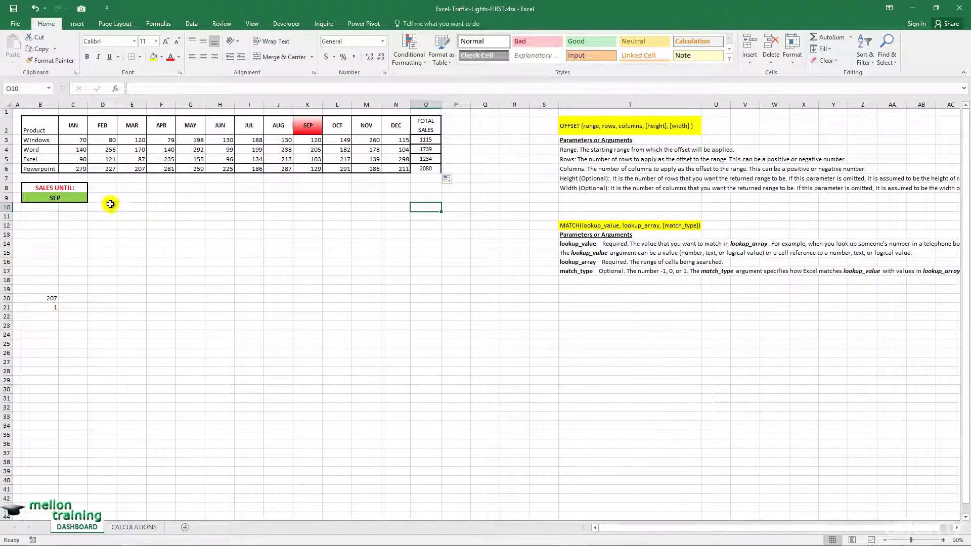
# - Choose FEB in the B9 month drop-down, recalculating totals to 150, 396, 211, 506
pyautogui.click(76, 197)
pyautogui.click(92, 198)
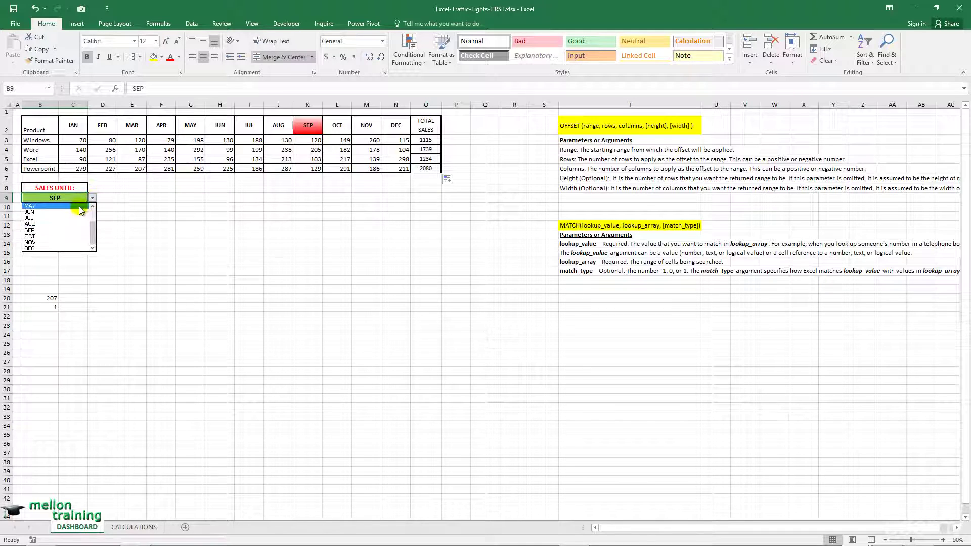
pyautogui.moveTo(94, 232); pyautogui.dragTo(93, 212)
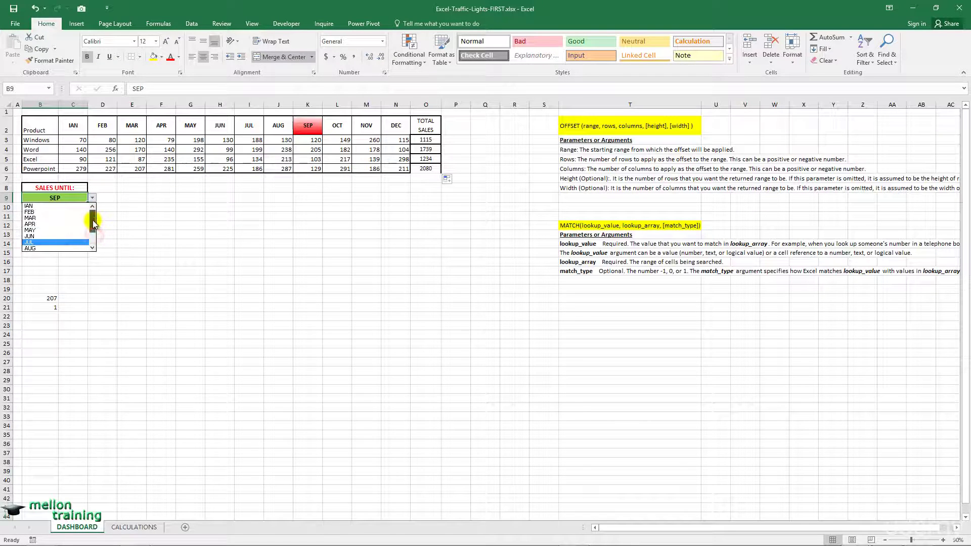
pyautogui.click(58, 213)
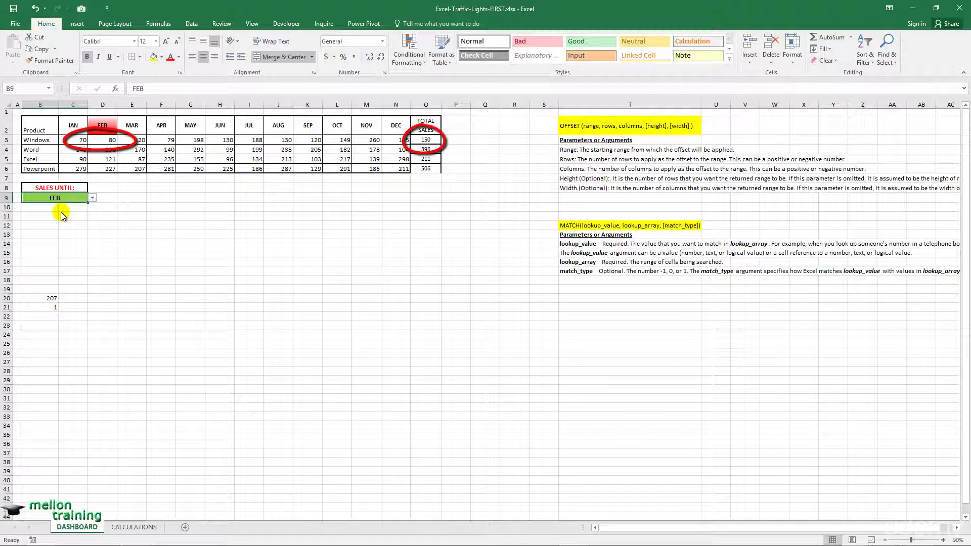